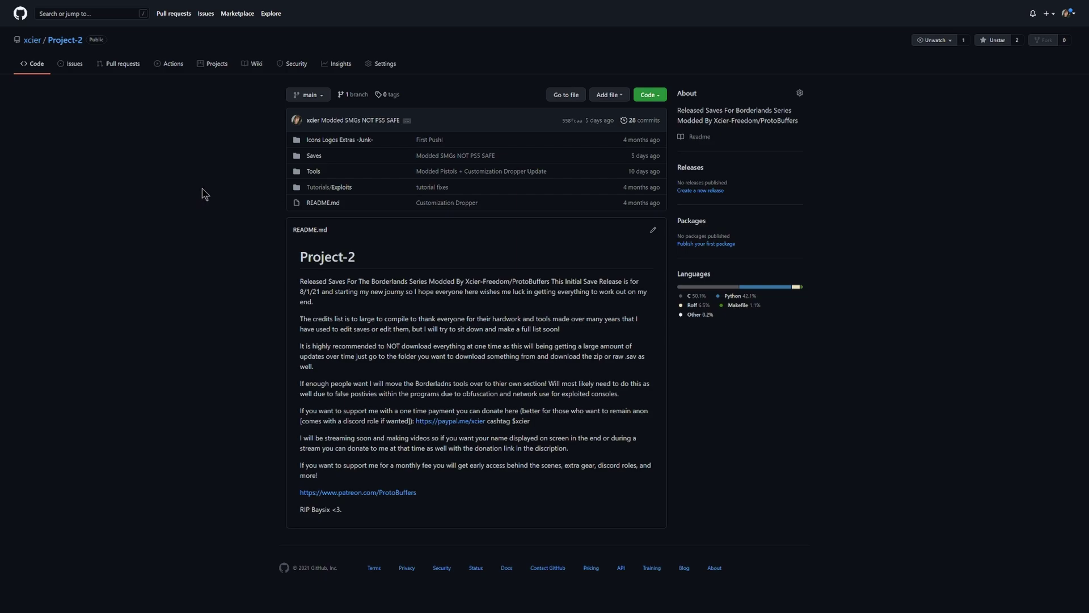
Step: Download 2.sav from Saves > Borderlands 3 > PC > Eridium Dropper, then return to the Borderlands 3 folder
{"action": "left_click", "coordinate": [317, 158]}
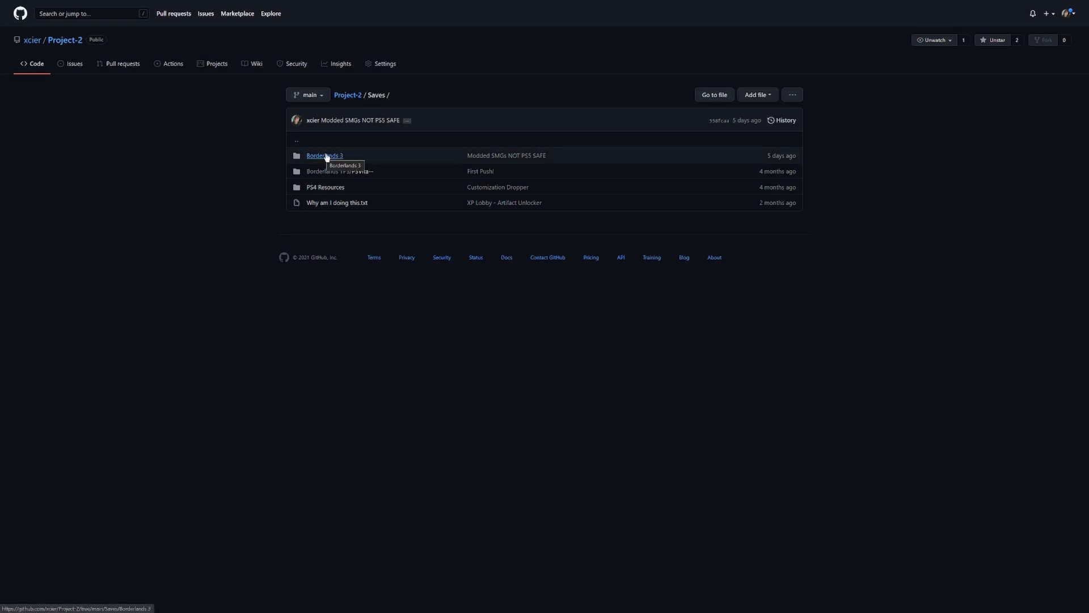
{"action": "left_click", "coordinate": [332, 159]}
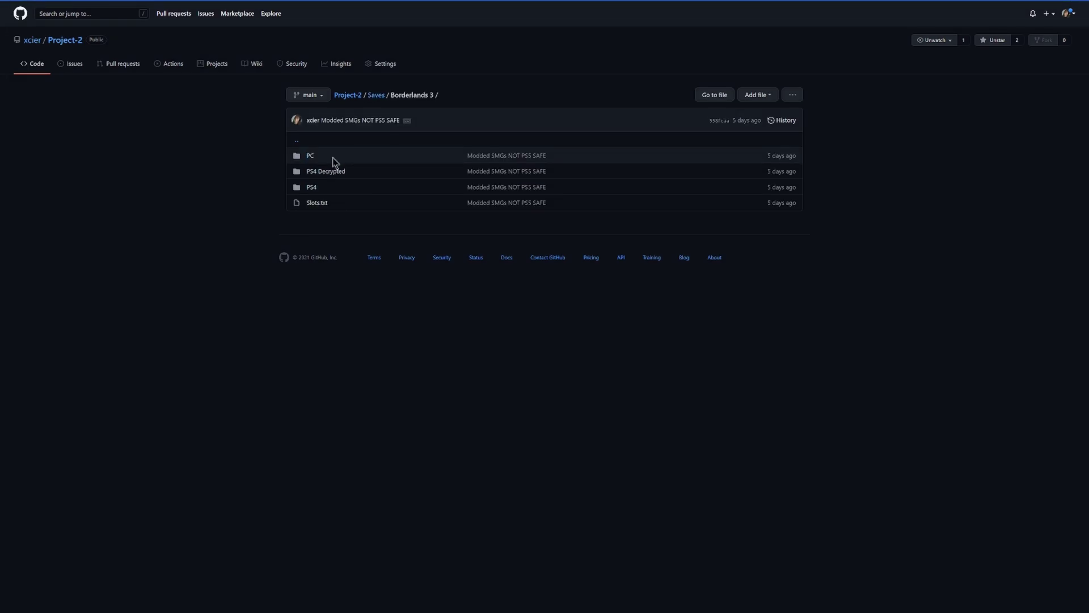
{"action": "left_click", "coordinate": [311, 157]}
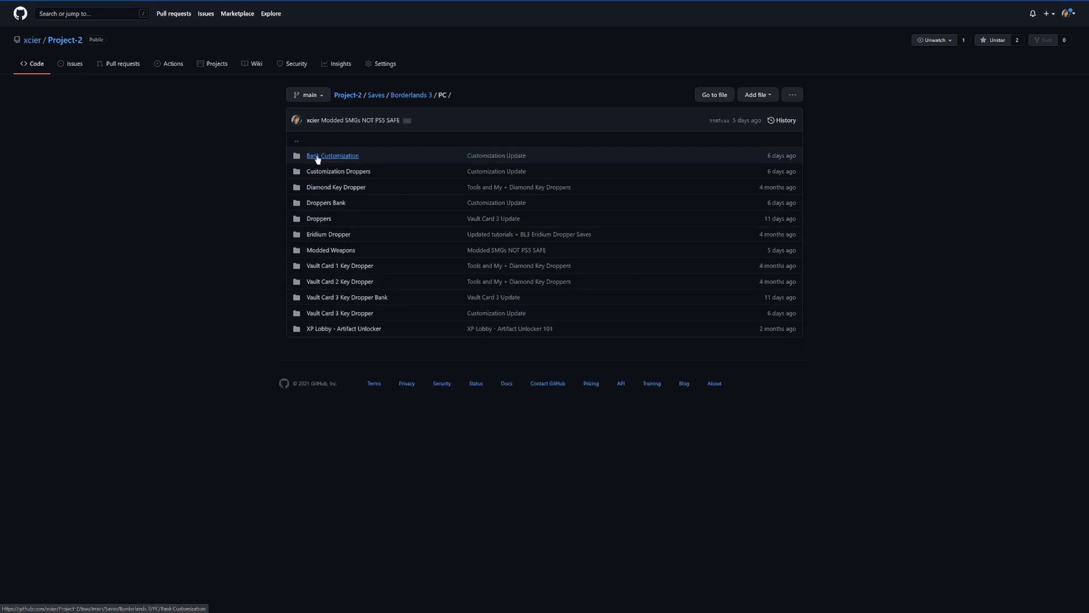
{"action": "left_click", "coordinate": [329, 236]}
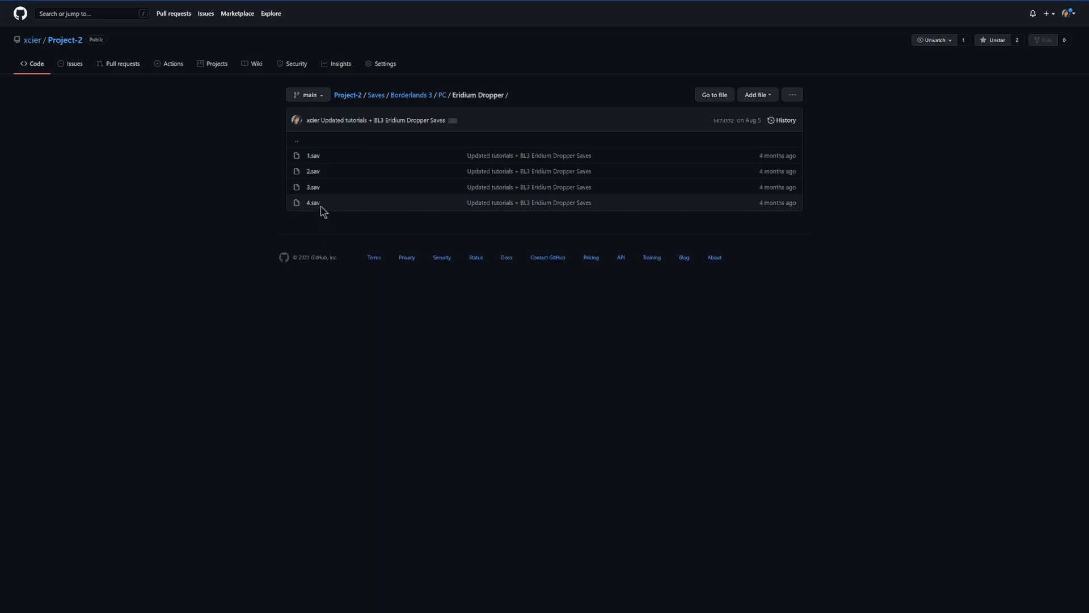
{"action": "left_click", "coordinate": [314, 171]}
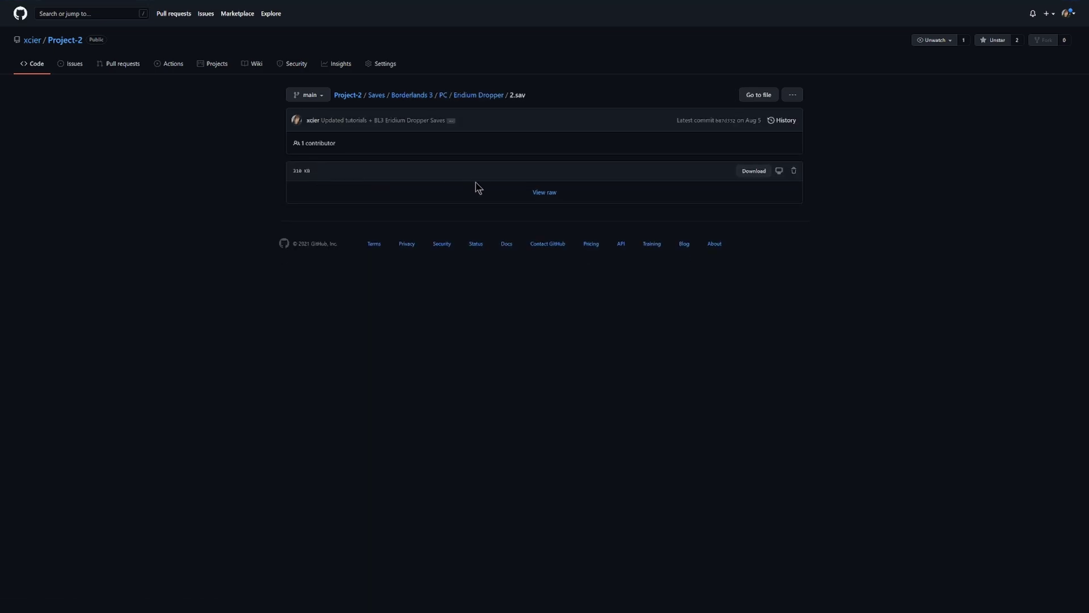
{"action": "left_click", "coordinate": [749, 172]}
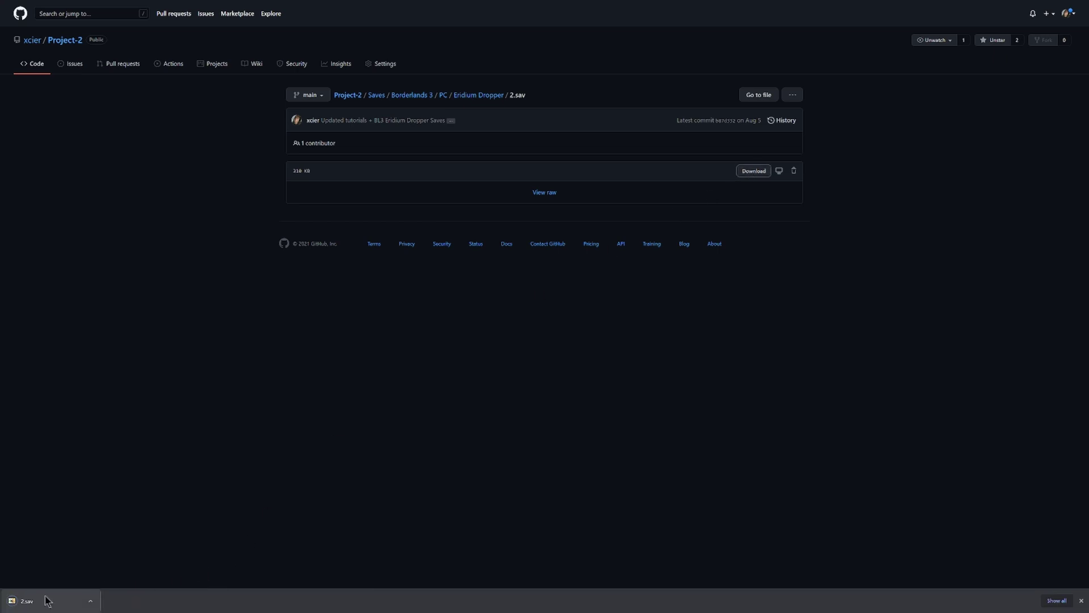
{"action": "left_click", "coordinate": [429, 97]}
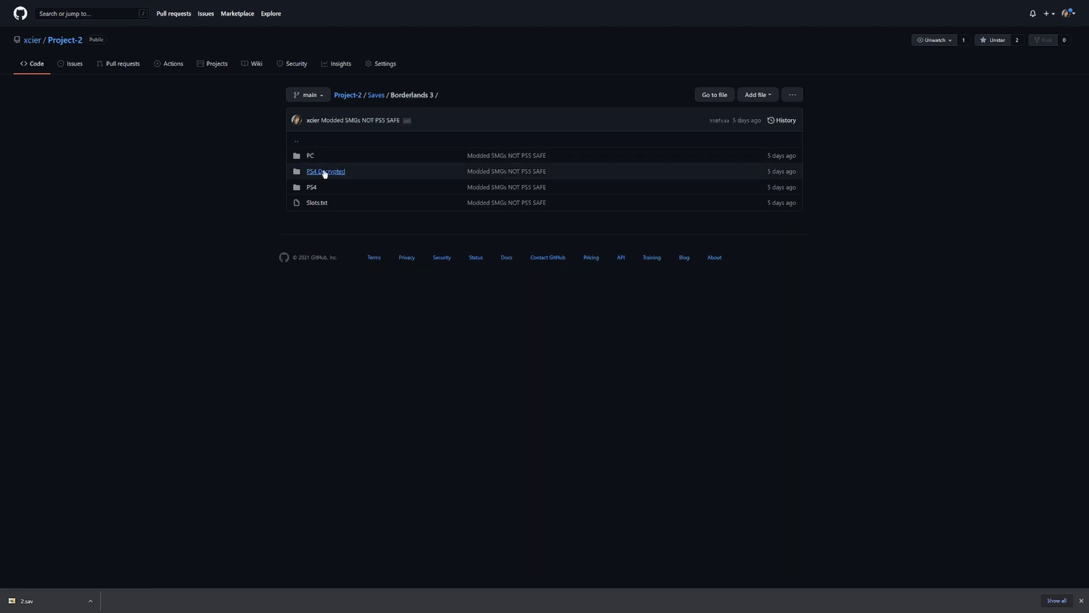
Step: Download save file 2 from PS4 Decrypted > Eridium Droppers
{"action": "left_click", "coordinate": [323, 172]}
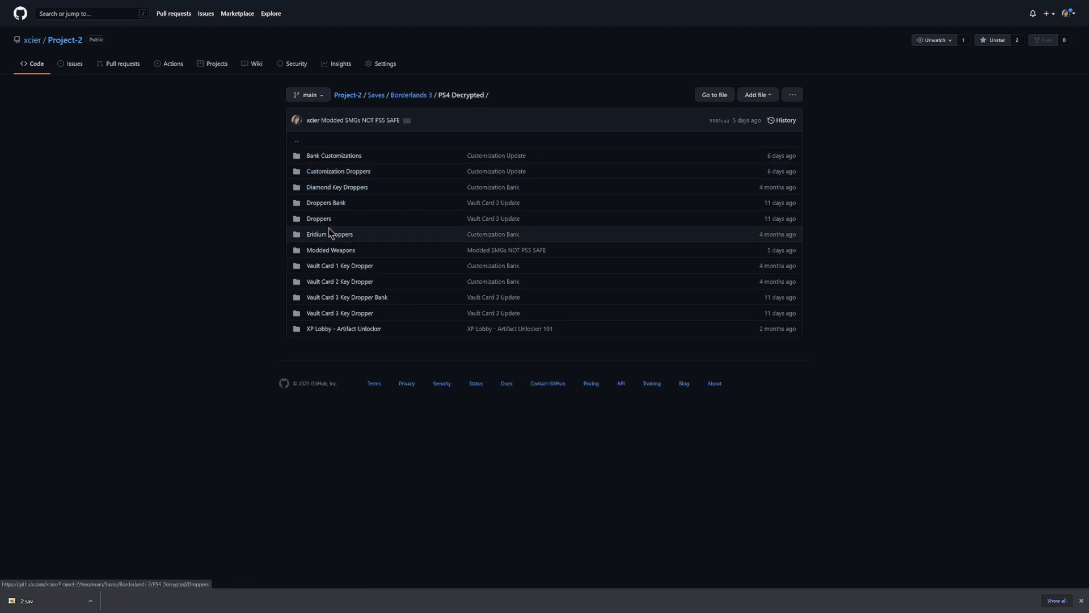
{"action": "left_click", "coordinate": [329, 233]}
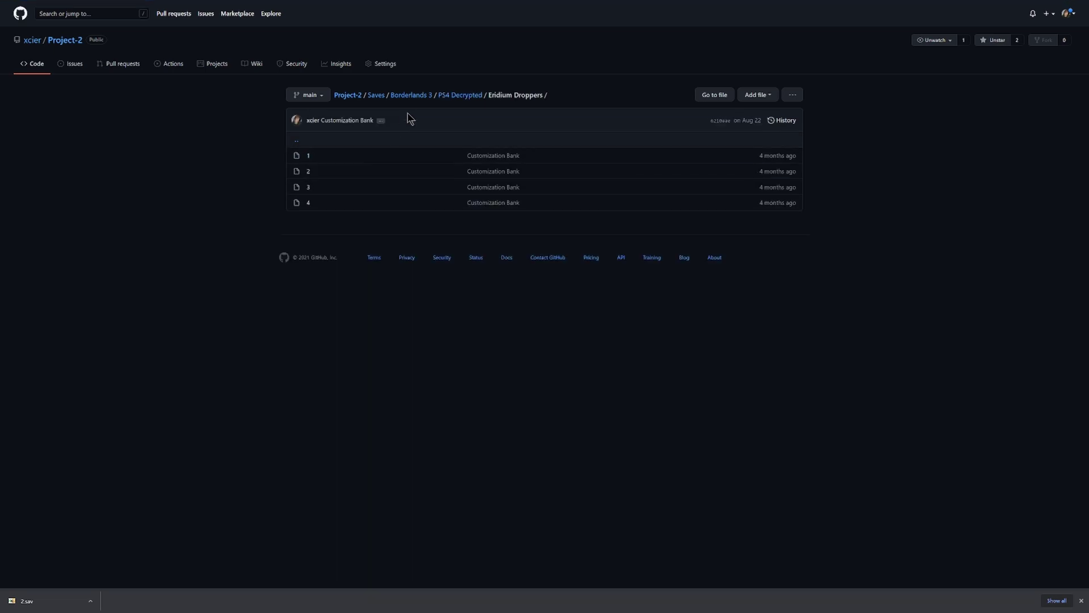
{"action": "left_click", "coordinate": [309, 172]}
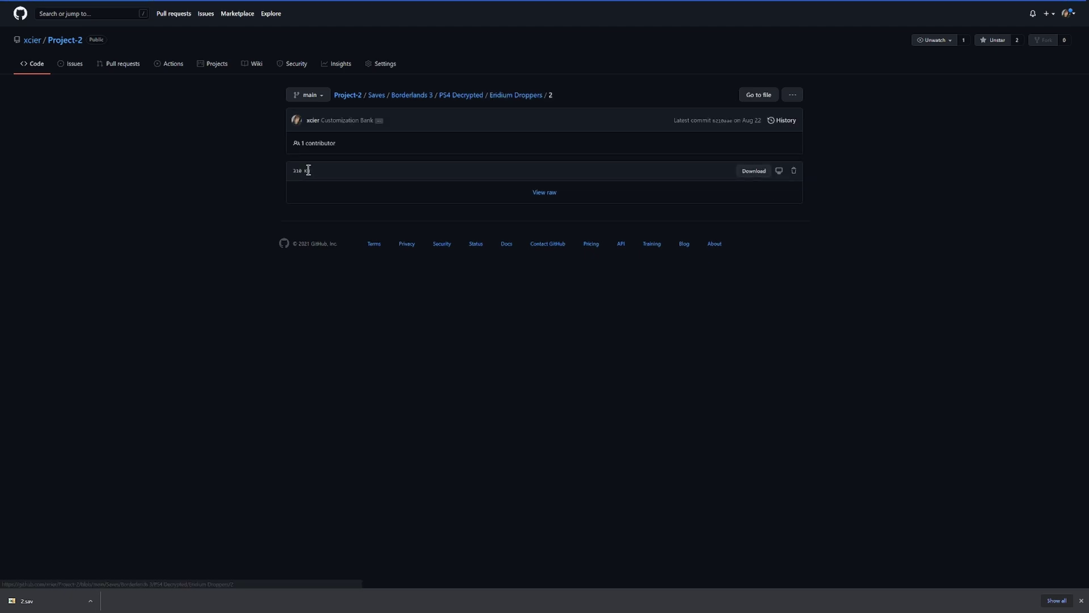
{"action": "left_click", "coordinate": [758, 171]}
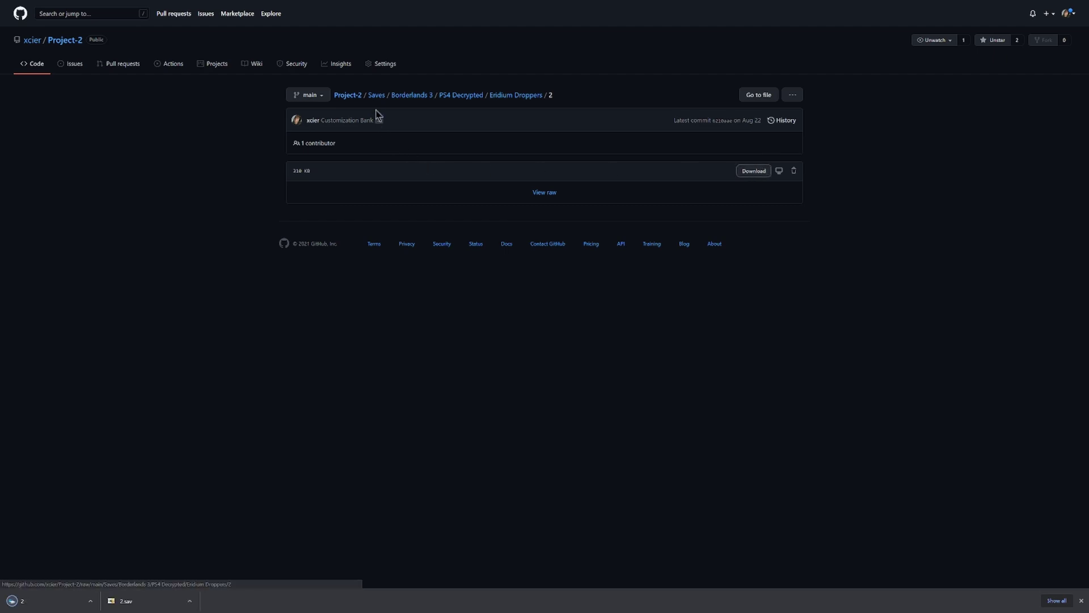
Step: Download CUSA07823.zip from PS4 > Eridium Droppers and go back to the Borderlands 3 listing
{"action": "left_click", "coordinate": [412, 95]}
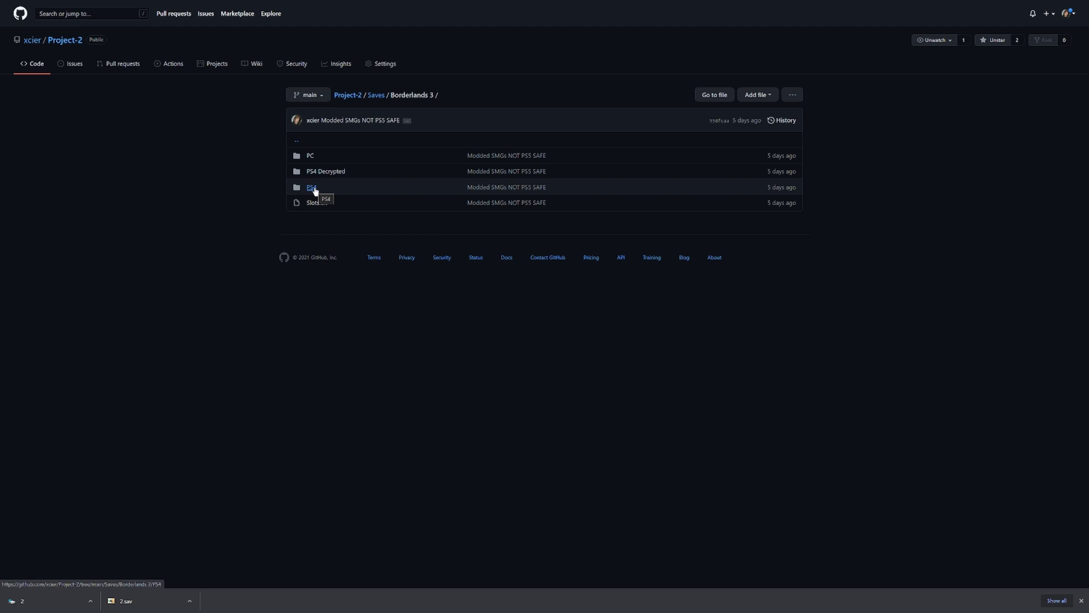
{"action": "left_click", "coordinate": [315, 189]}
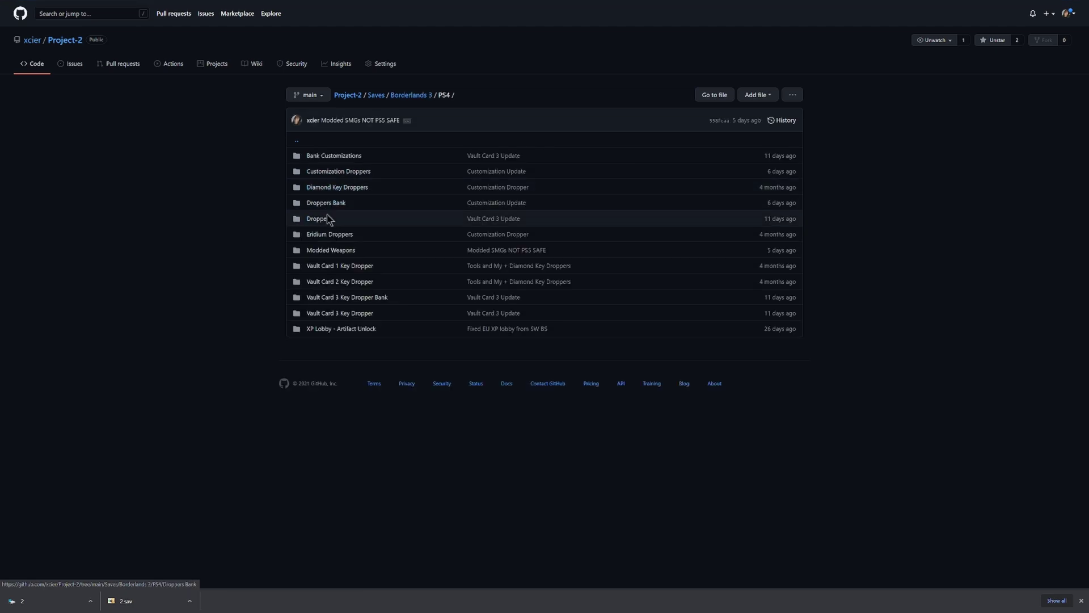
{"action": "left_click", "coordinate": [334, 237]}
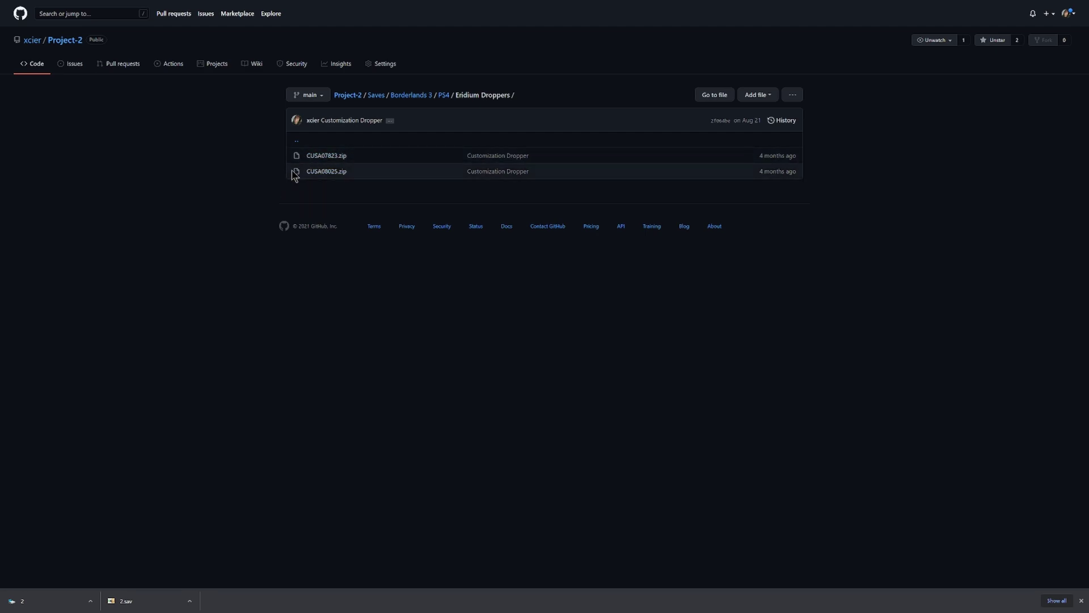
{"action": "left_click", "coordinate": [341, 157]}
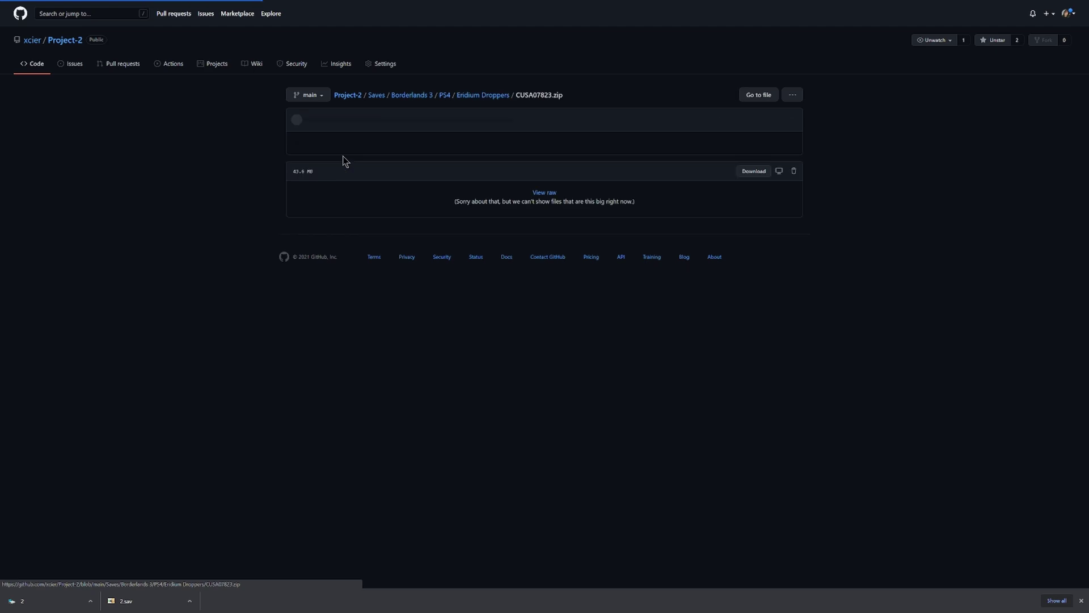
{"action": "left_click", "coordinate": [756, 171]}
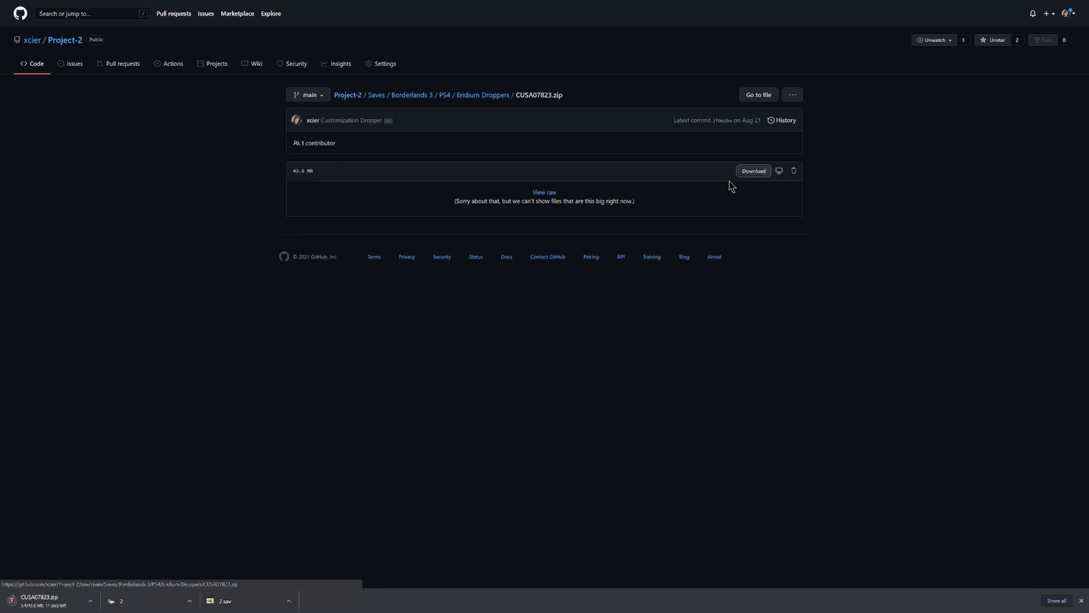
{"action": "key", "text": "alt+Left"}
{"action": "key", "text": "alt+Left"}
{"action": "key", "text": "alt+Left"}
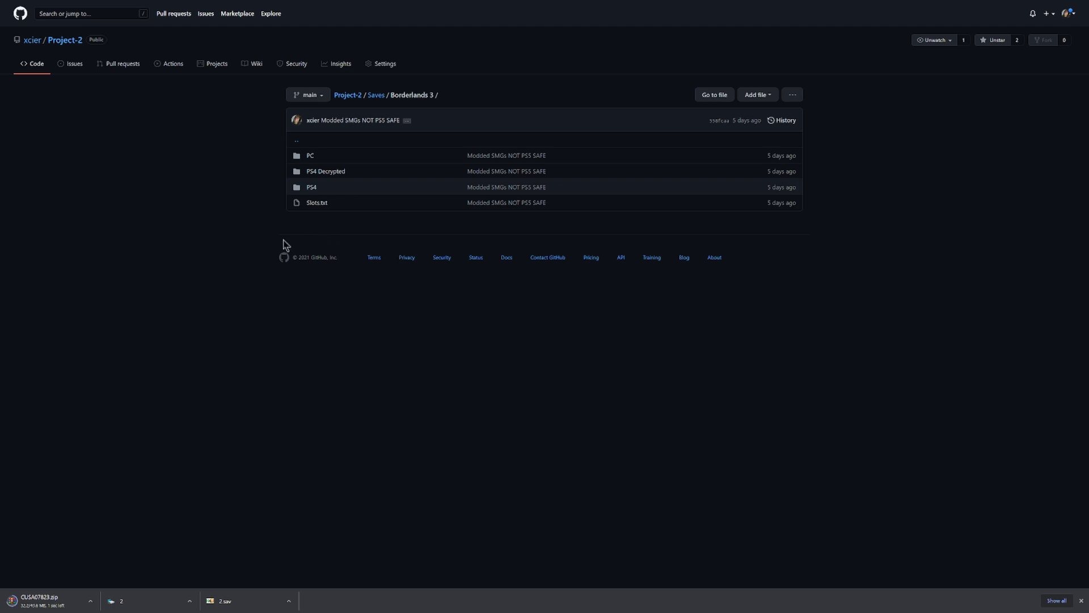
Step: Open Slots.txt and scroll through the slot list to the end
{"action": "left_click", "coordinate": [317, 203]}
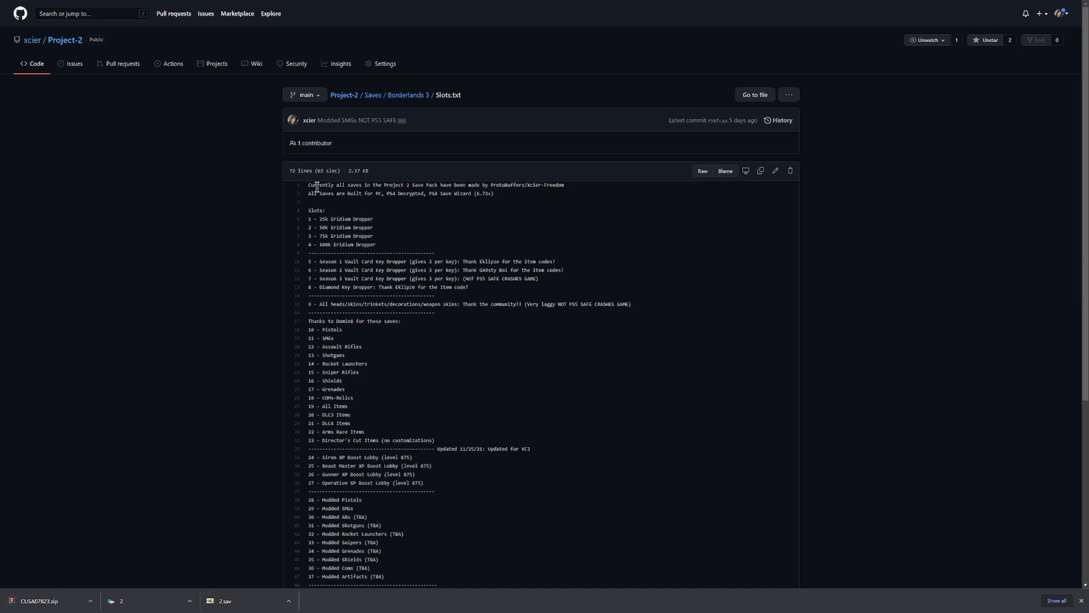
{"action": "scroll", "coordinate": [317, 187], "scroll_direction": "down", "scroll_amount": 2}
{"action": "scroll", "coordinate": [370, 122], "scroll_direction": "down", "scroll_amount": 2}
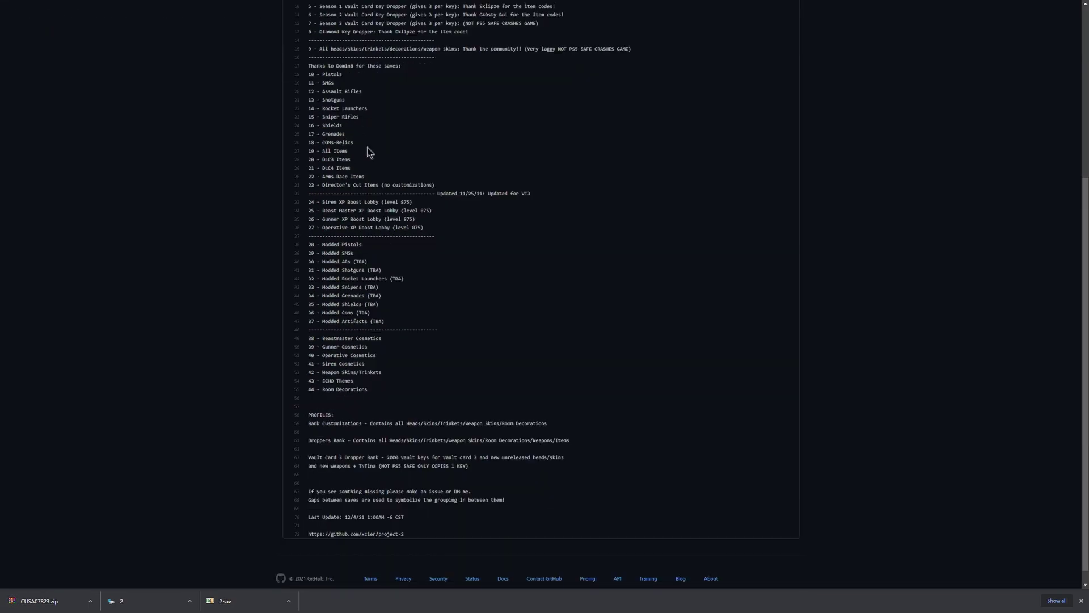
{"action": "scroll", "coordinate": [335, 108], "scroll_direction": "down", "scroll_amount": 1}
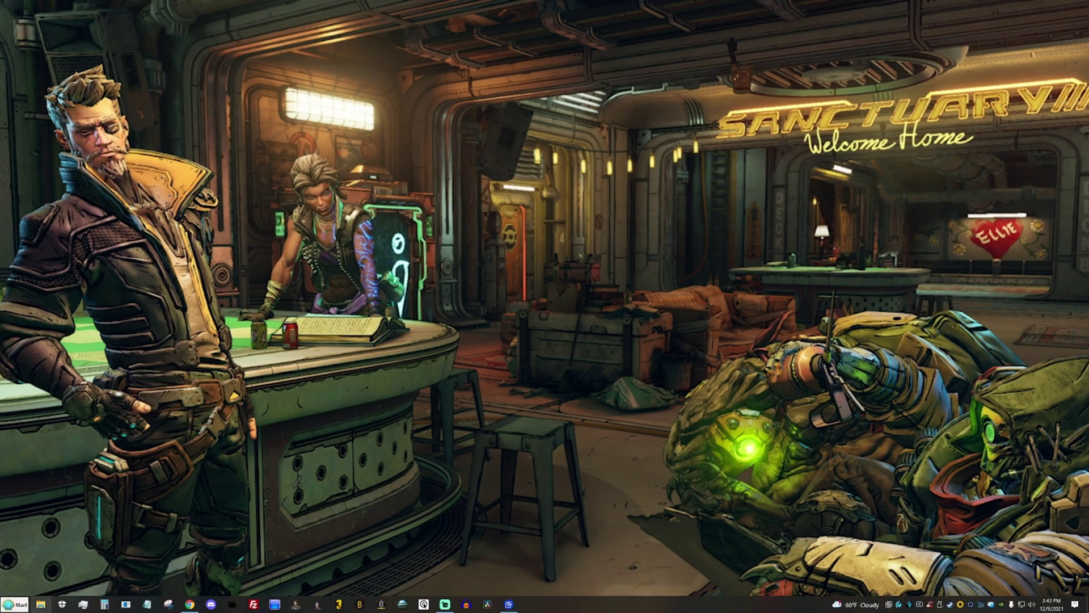
Step: Copy the downloaded 2.sav from the Downloads folder
{"action": "key", "text": "super+e"}
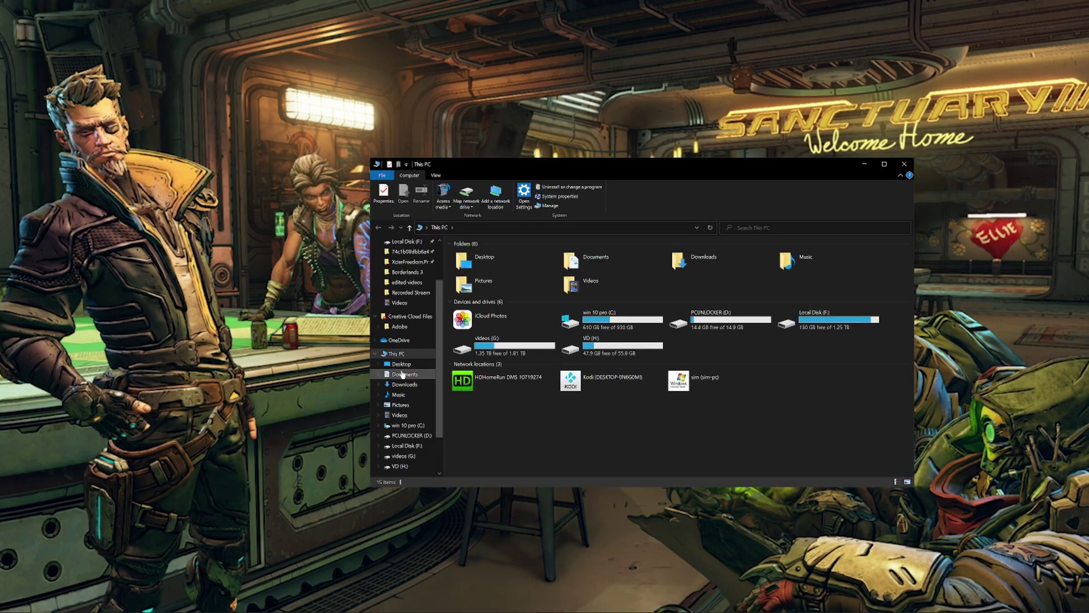
{"action": "left_click", "coordinate": [405, 384]}
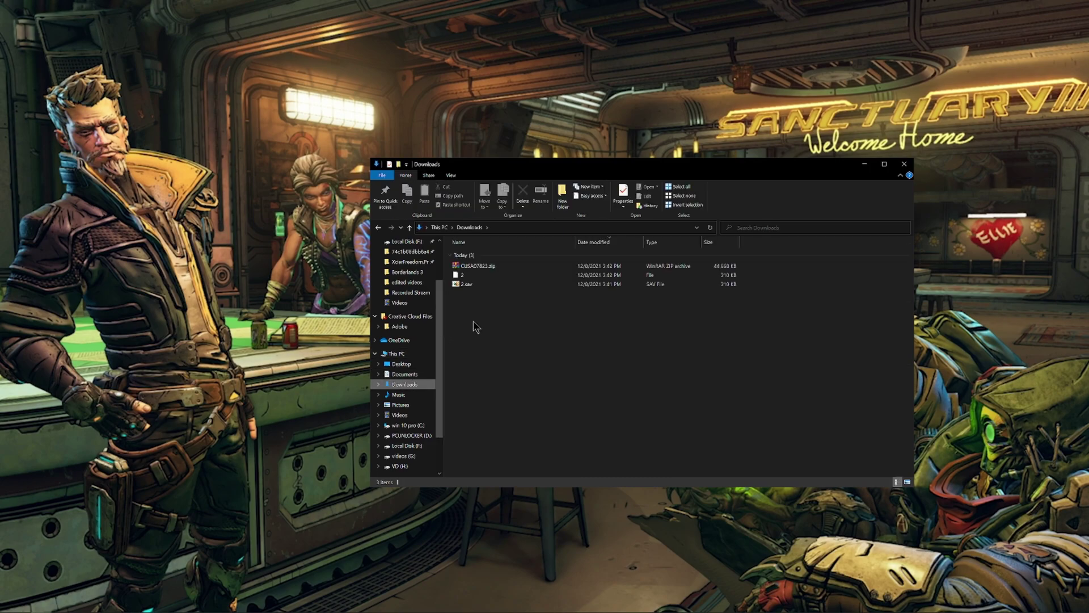
{"action": "left_click", "coordinate": [496, 285]}
{"action": "right_click", "coordinate": [492, 286]}
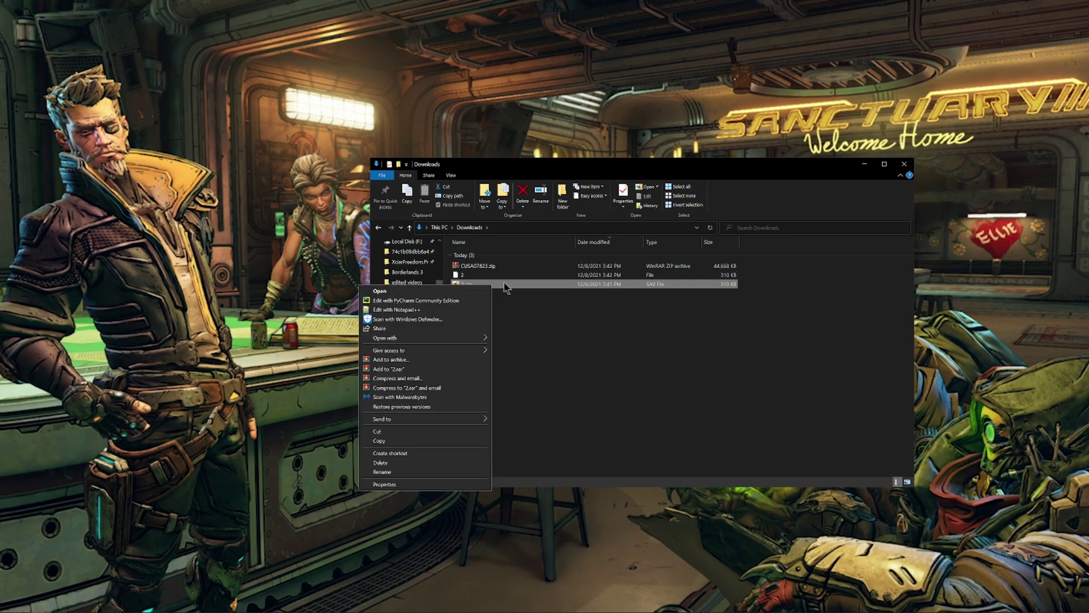
{"action": "left_click", "coordinate": [396, 439]}
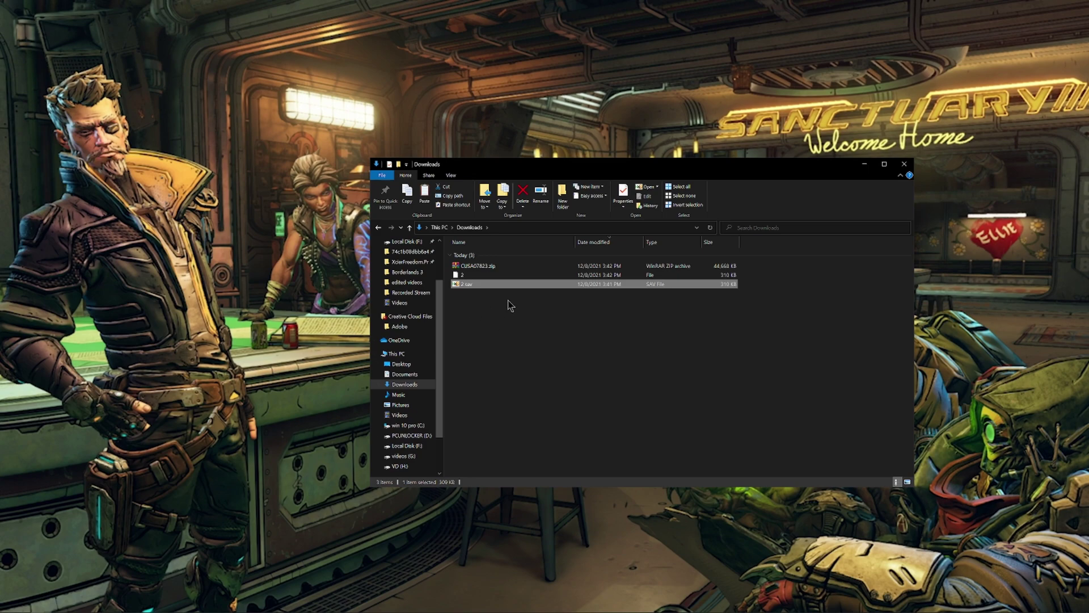
{"action": "left_click", "coordinate": [475, 308]}
Step: Go to Documents > My games > Borderlands 3 > Saved > SaveGames > the hashed profile folder
{"action": "scroll", "coordinate": [417, 355], "scroll_direction": "down", "scroll_amount": 1}
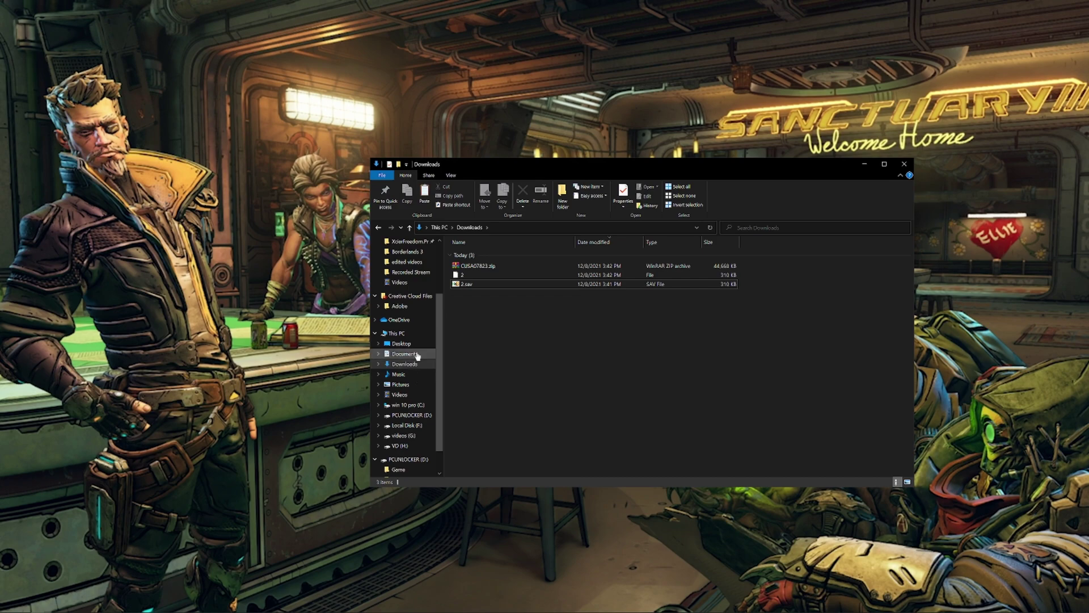
{"action": "left_click", "coordinate": [418, 356]}
{"action": "left_click", "coordinate": [486, 327]}
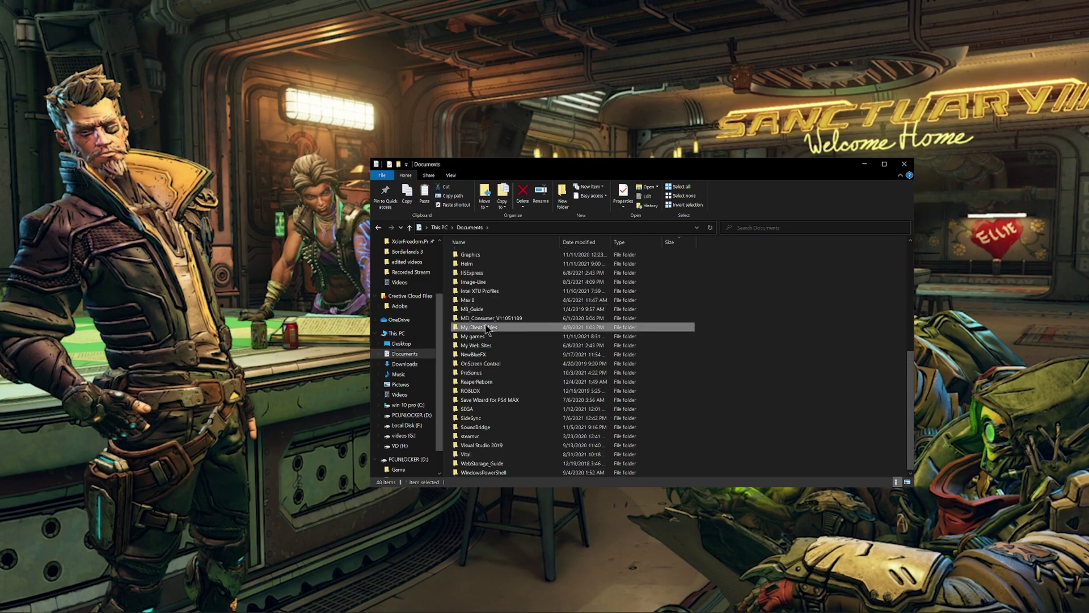
{"action": "left_click", "coordinate": [499, 335]}
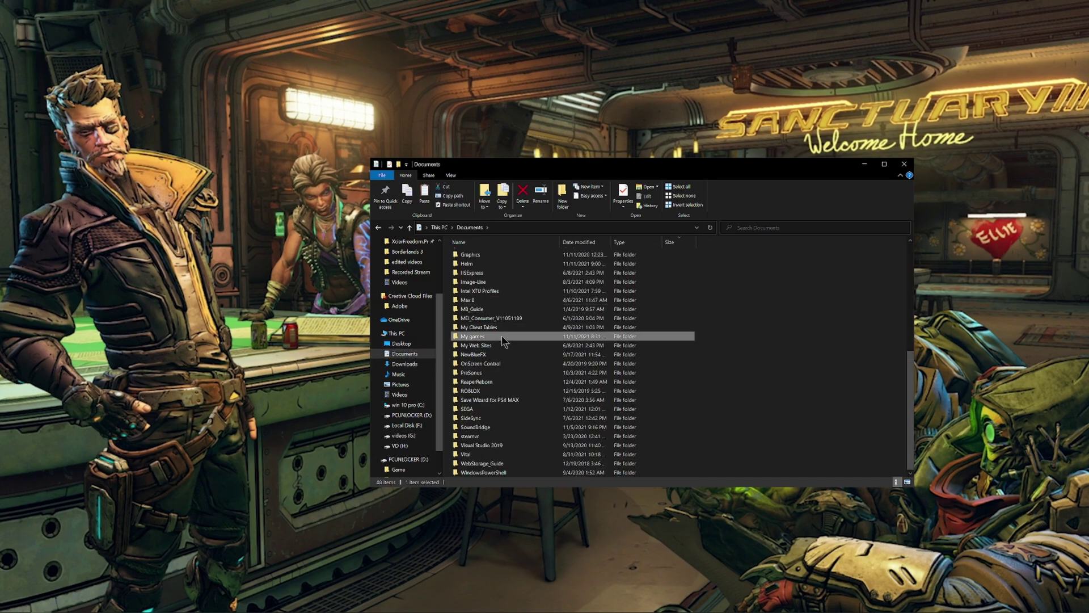
{"action": "double_click", "coordinate": [502, 336]}
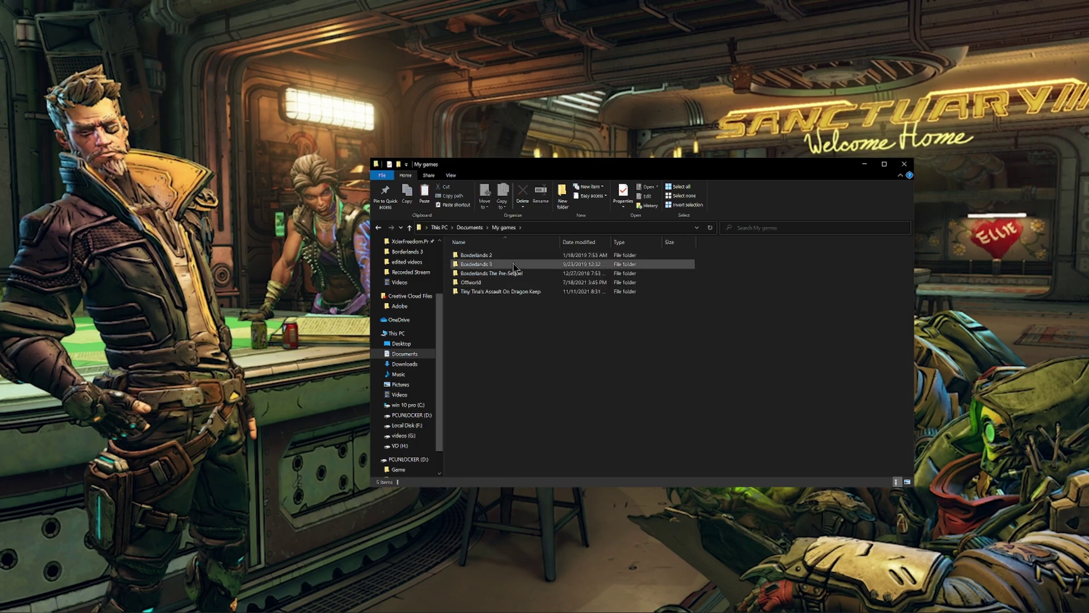
{"action": "double_click", "coordinate": [476, 264]}
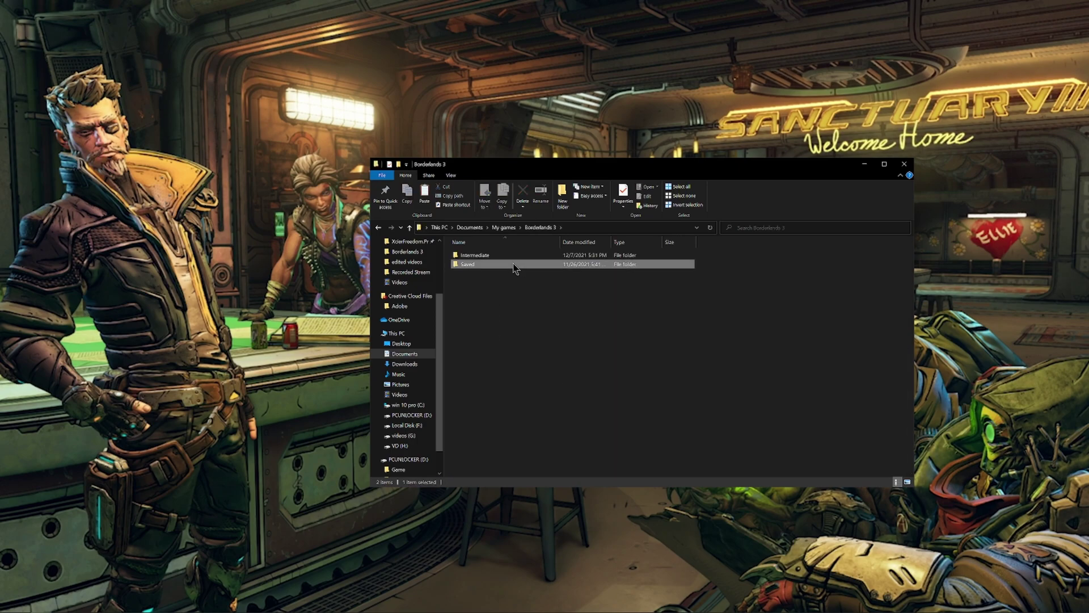
{"action": "double_click", "coordinate": [515, 267]}
{"action": "left_click", "coordinate": [487, 291]}
{"action": "double_click", "coordinate": [488, 290]}
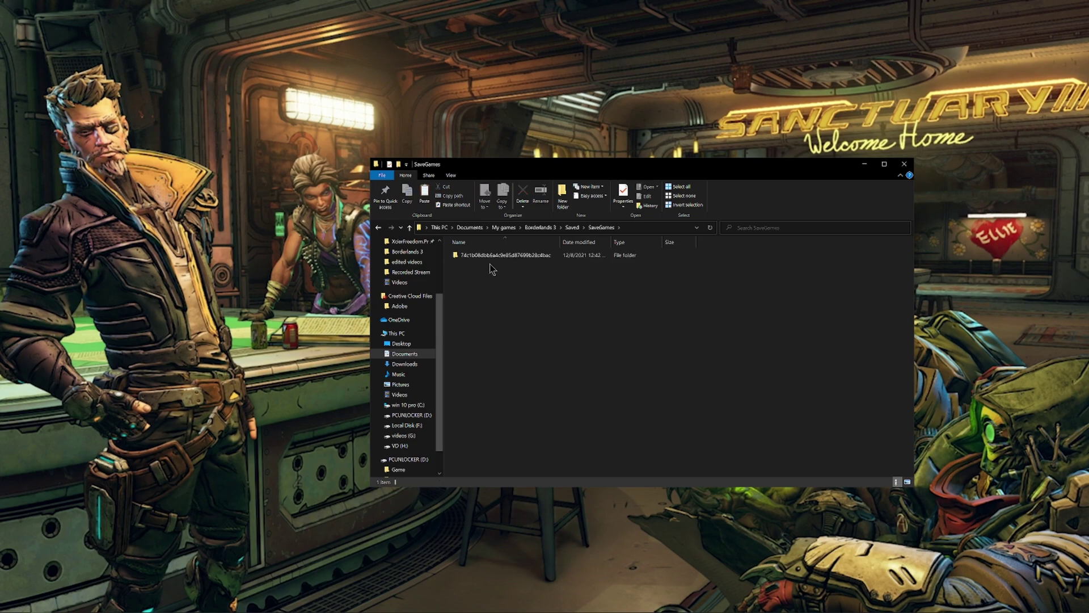
{"action": "double_click", "coordinate": [493, 257]}
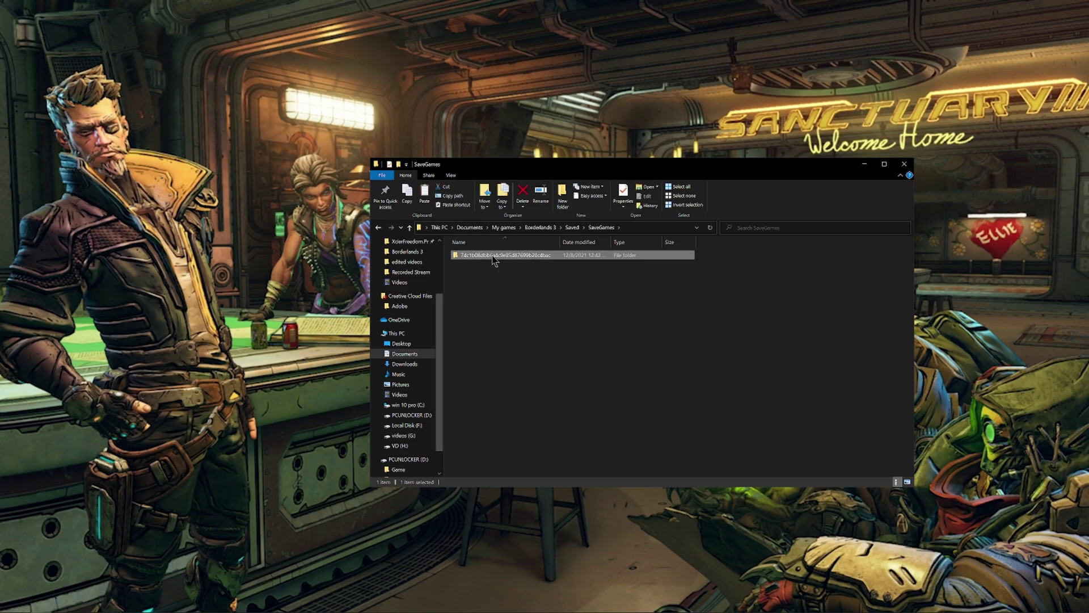
Step: Paste the save files there, replacing the existing 2.sav
{"action": "right_click", "coordinate": [614, 312]}
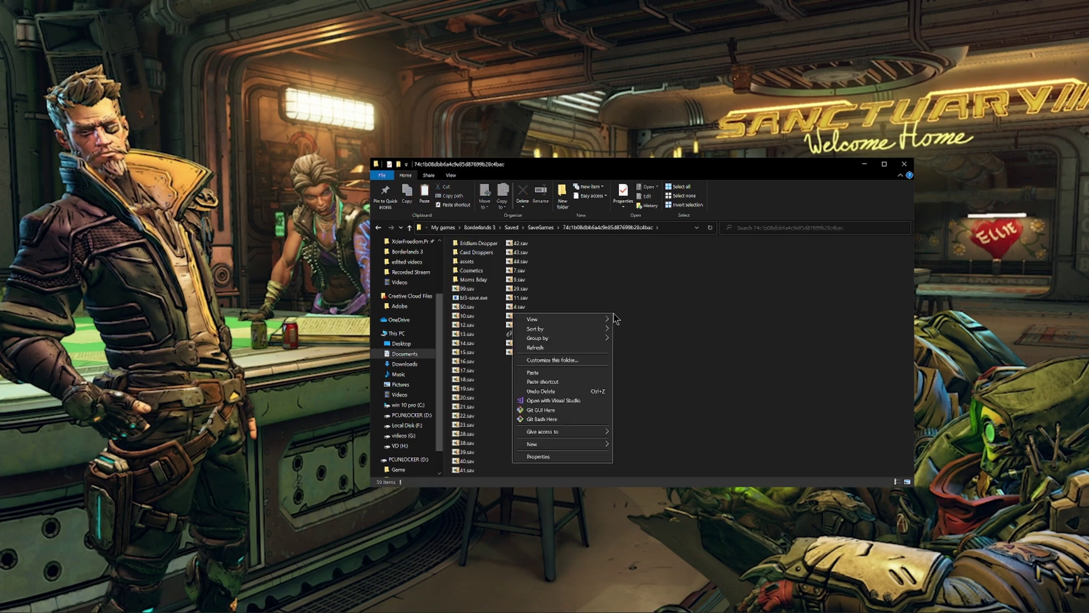
{"action": "left_click", "coordinate": [579, 373]}
{"action": "key", "text": "Return"}
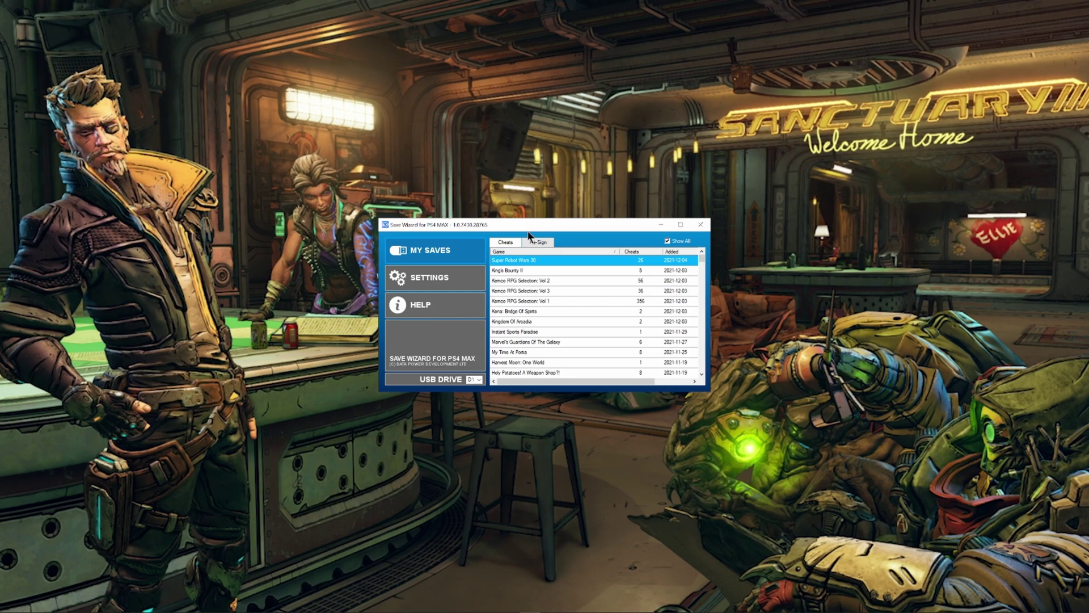
Step: On the Re-Sign tab, import save 2 from the CUSA07823.zip Borderlands 3 archive
{"action": "left_click", "coordinate": [537, 244]}
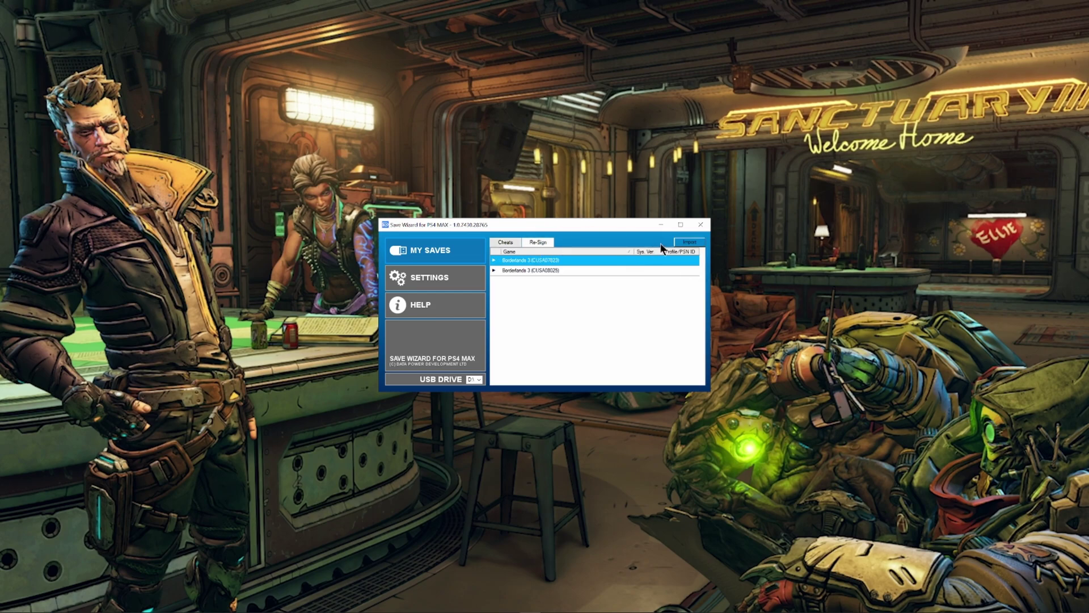
{"action": "left_click", "coordinate": [680, 244]}
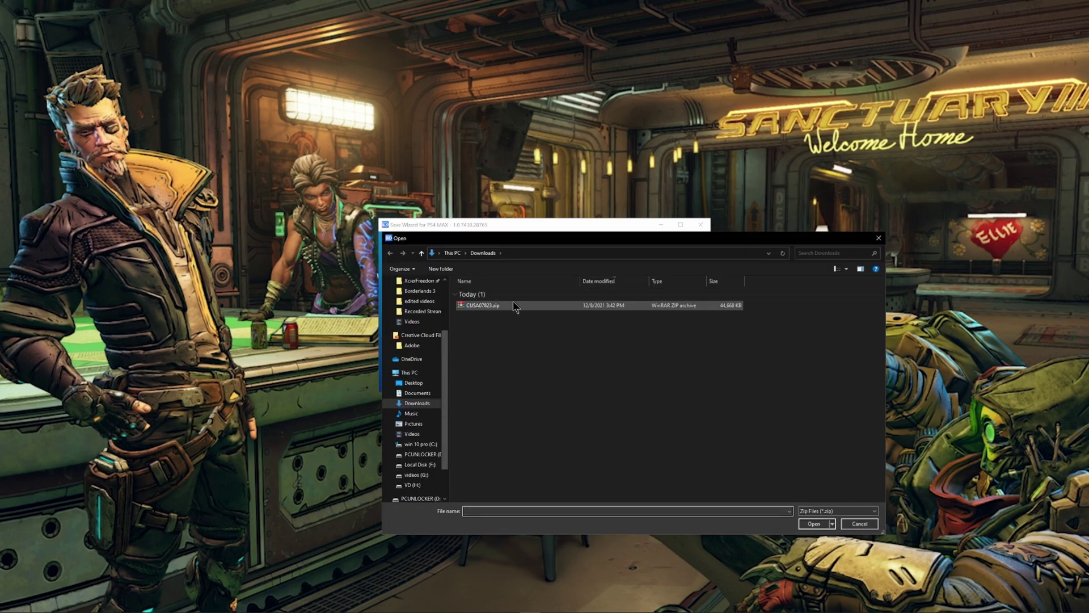
{"action": "left_click", "coordinate": [508, 306]}
{"action": "double_click", "coordinate": [508, 306]}
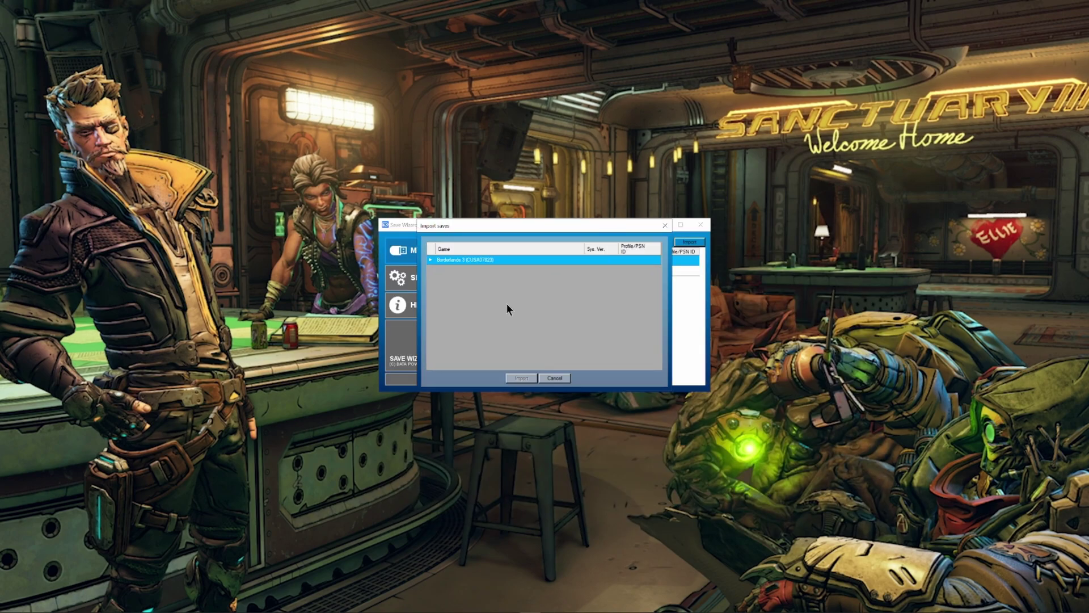
{"action": "double_click", "coordinate": [459, 259]}
{"action": "left_click", "coordinate": [438, 279]}
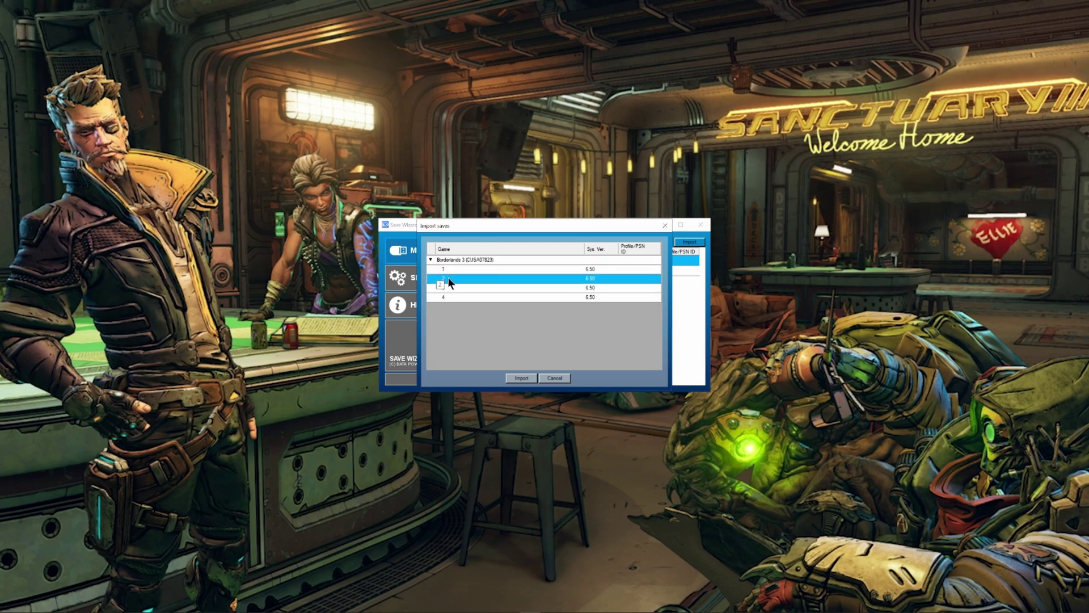
{"action": "left_click", "coordinate": [513, 379]}
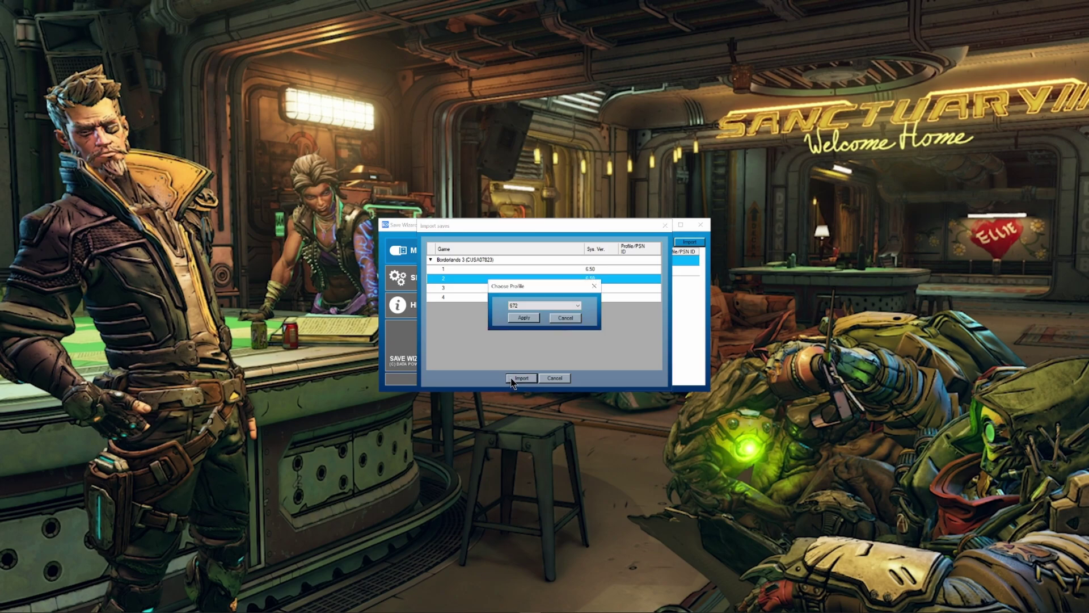
Step: Choose the user's profile and apply it to re-sign the save
{"action": "left_click", "coordinate": [526, 306]}
{"action": "left_click", "coordinate": [525, 316]}
{"action": "left_click", "coordinate": [524, 319]}
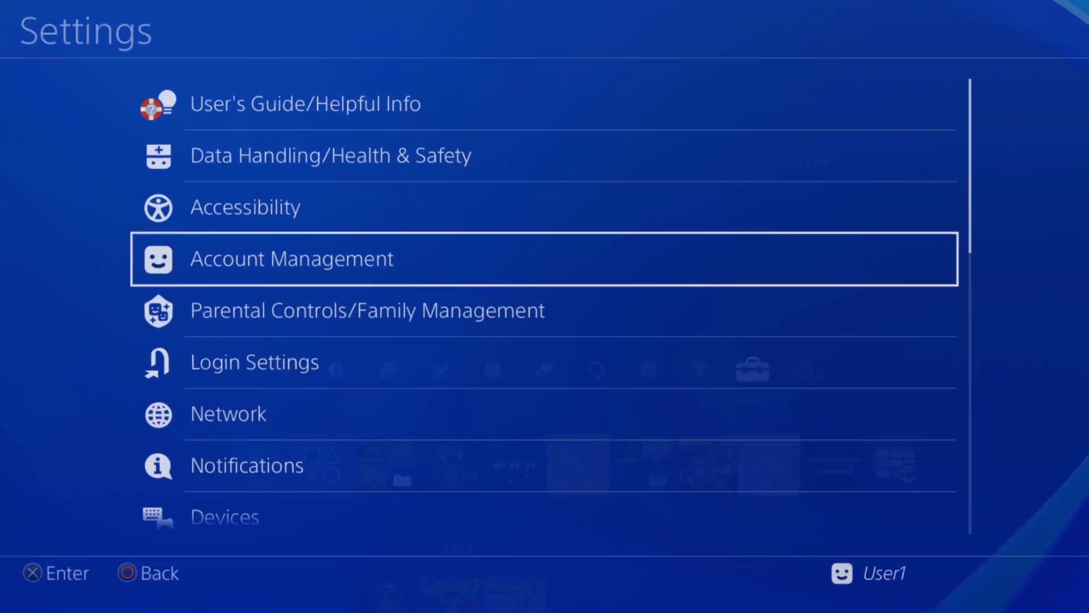
Step: Go to Application Saved Data Management > Saved Data on USB Storage Device > Copy to System Storage
{"action": "key", "text": "Down"}
{"action": "key", "text": "Down"}
{"action": "key", "text": "Down"}
{"action": "key", "text": "Down"}
{"action": "key", "text": "Down"}
{"action": "key", "text": "Down"}
{"action": "key", "text": "Down"}
{"action": "key", "text": "Down"}
{"action": "key", "text": "Down"}
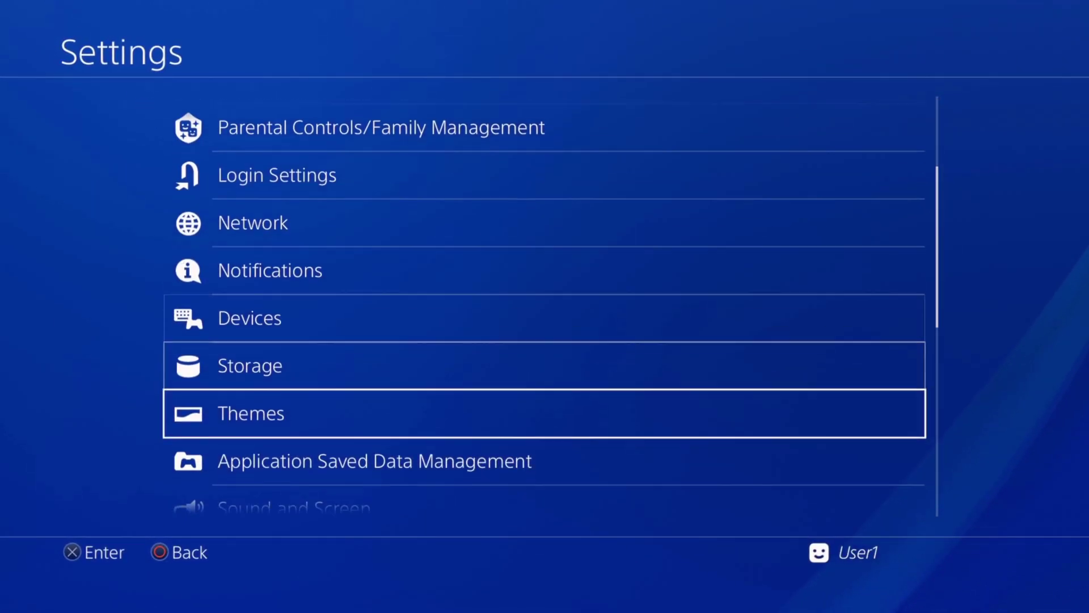
{"action": "key", "text": "Up"}
{"action": "key", "text": "Return"}
{"action": "key", "text": "Down"}
{"action": "key", "text": "Down"}
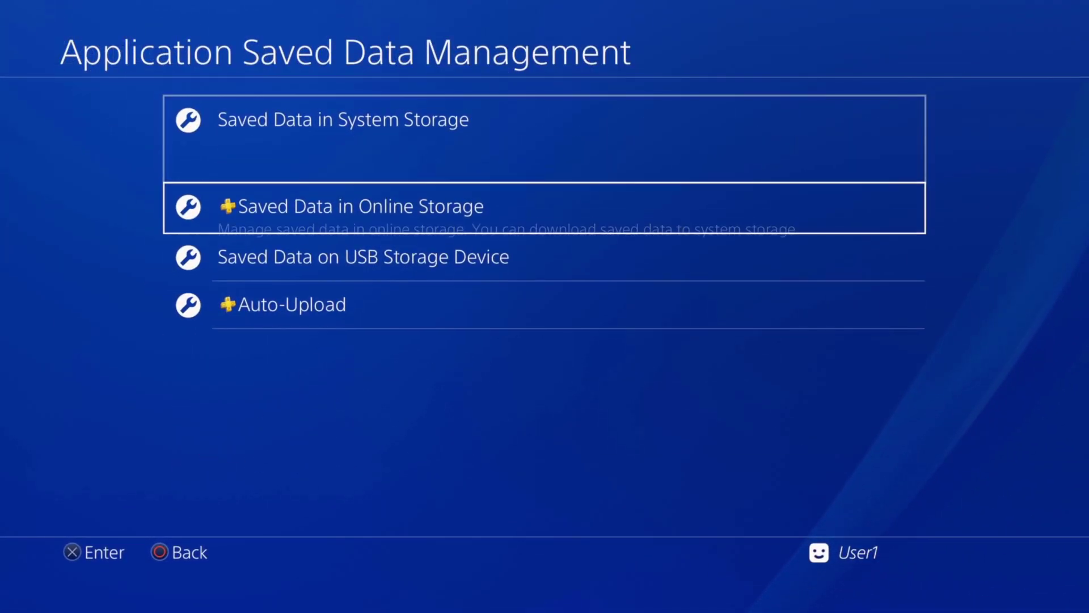
{"action": "key", "text": "Return"}
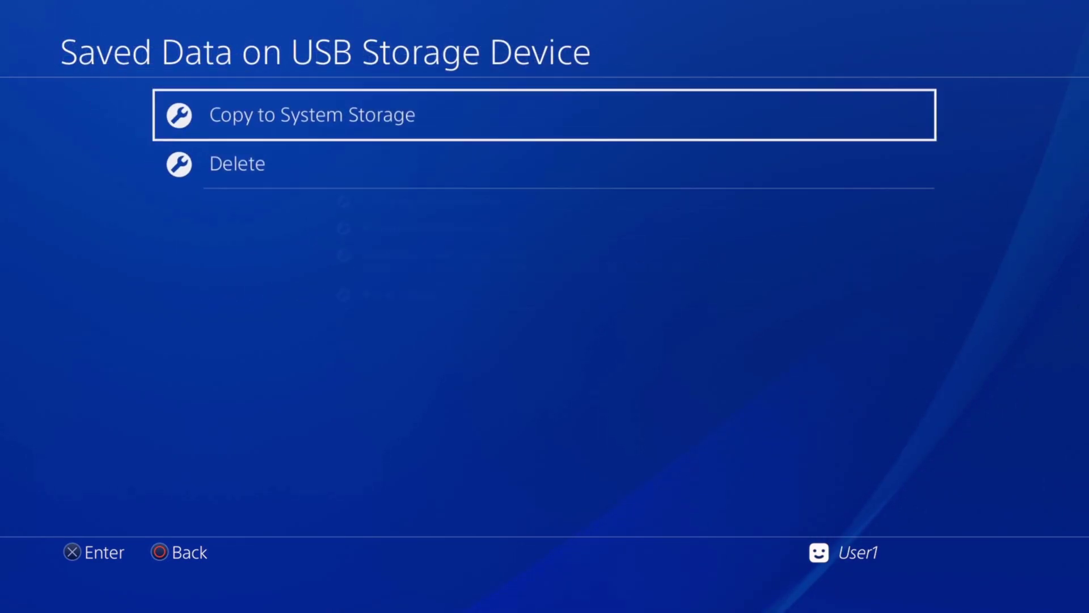
{"action": "key", "text": "Return"}
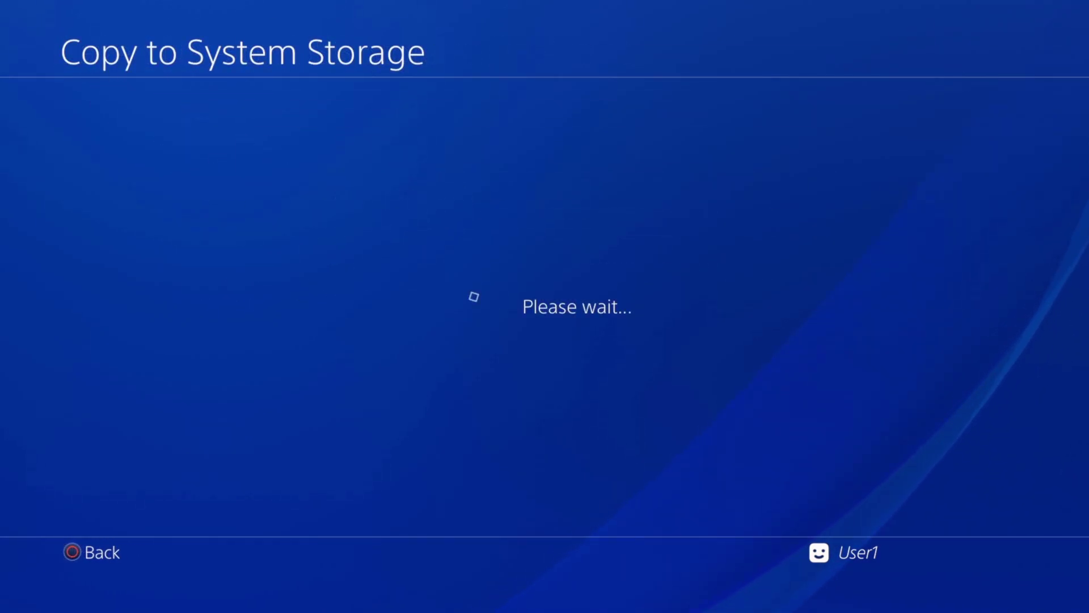
Step: Check the Borderlands 3 Character Save and start copying it to system storage
{"action": "key", "text": "Return"}
{"action": "key", "text": "Return"}
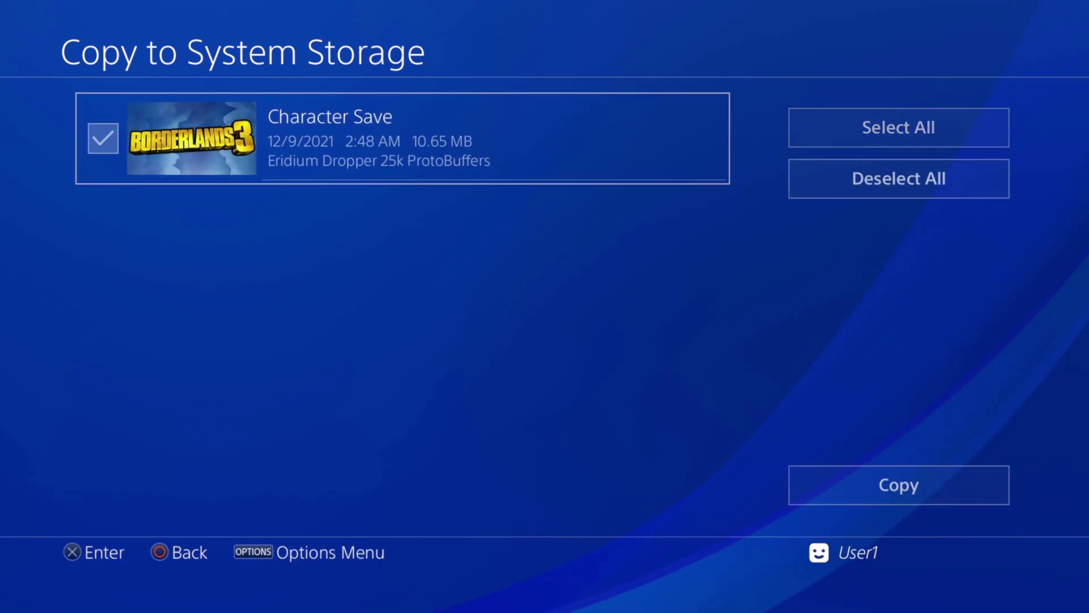
{"action": "key", "text": "Right"}
{"action": "key", "text": "Return"}
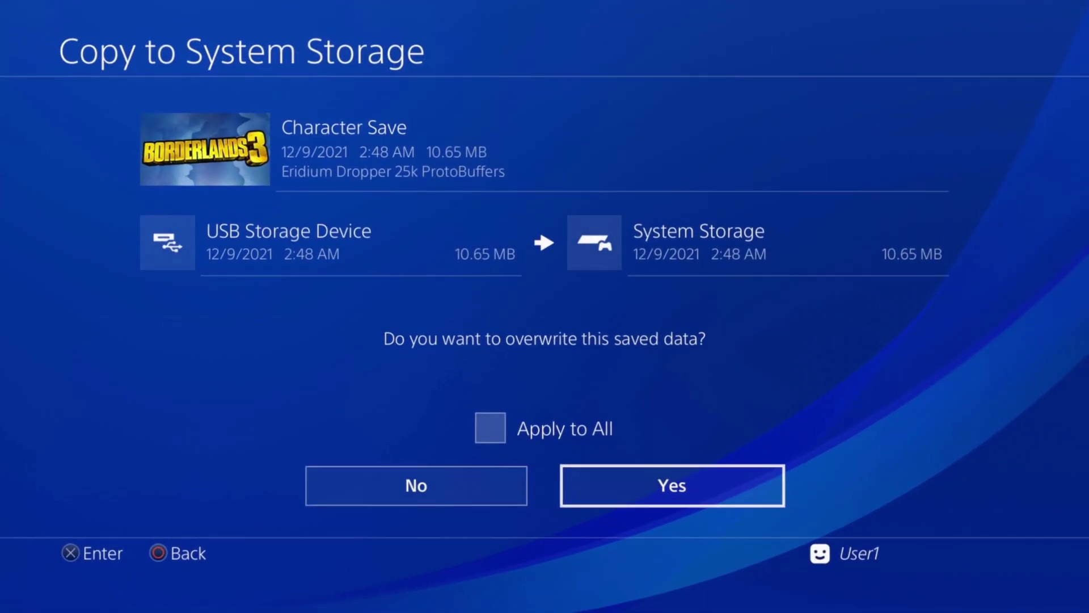
{"action": "key", "text": "Return"}
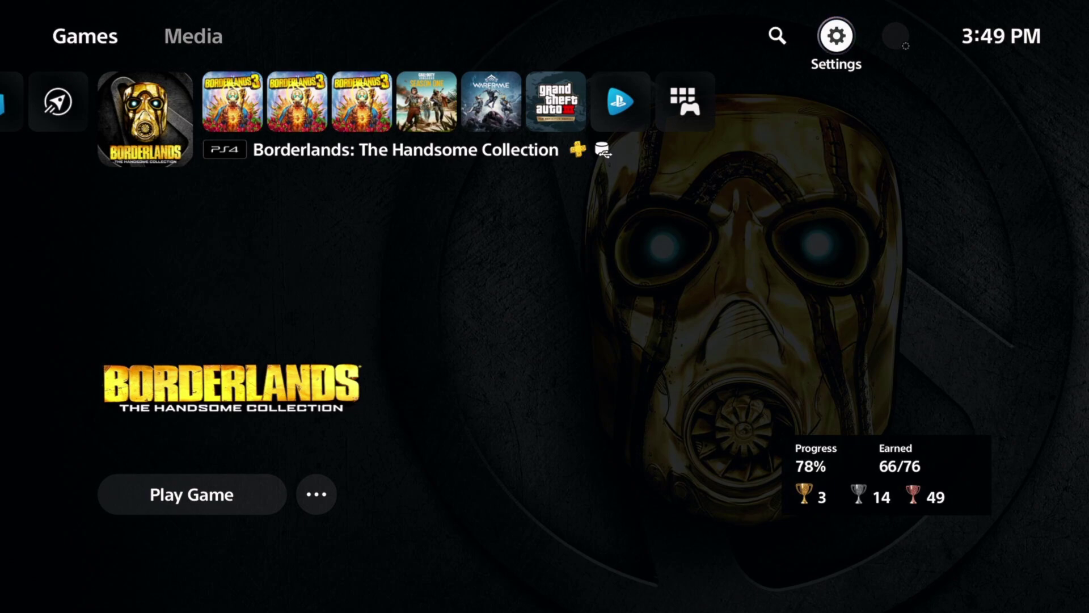
Step: Go to Settings > Saved Data and Game/App Settings > Saved Data (PS4) > USB Drive
{"action": "key", "text": "Return"}
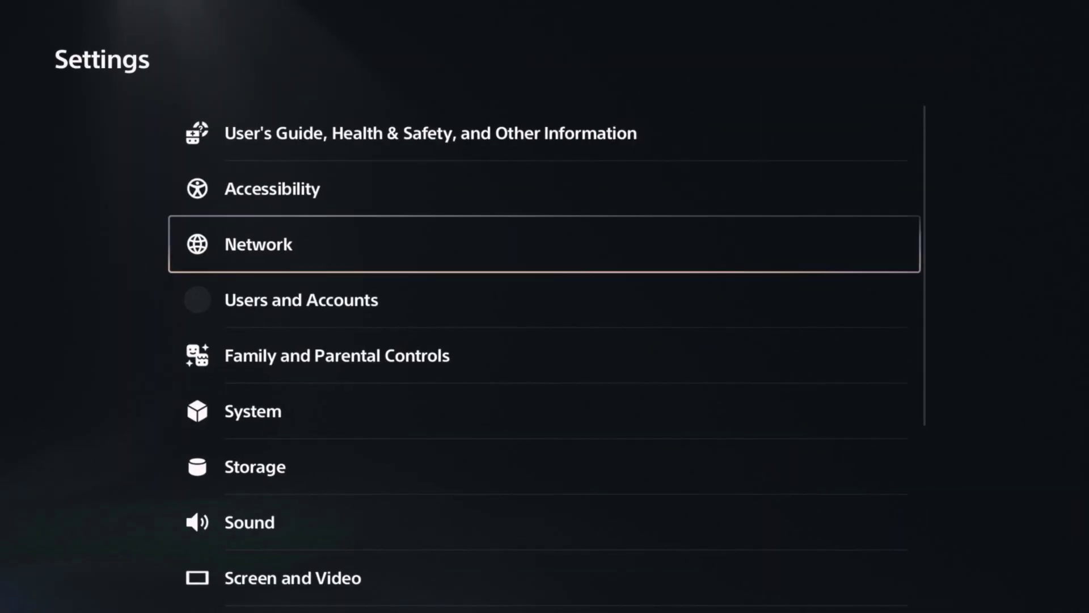
{"action": "key", "text": "Down"}
{"action": "key", "text": "Down"}
{"action": "key", "text": "Down"}
{"action": "key", "text": "Down"}
{"action": "key", "text": "Down"}
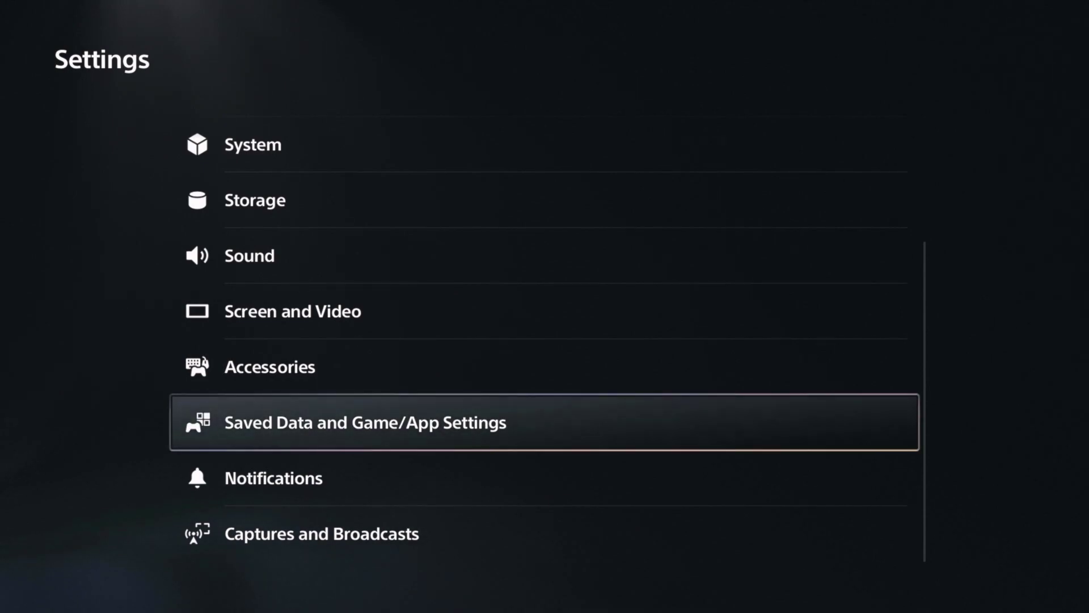
{"action": "key", "text": "Return"}
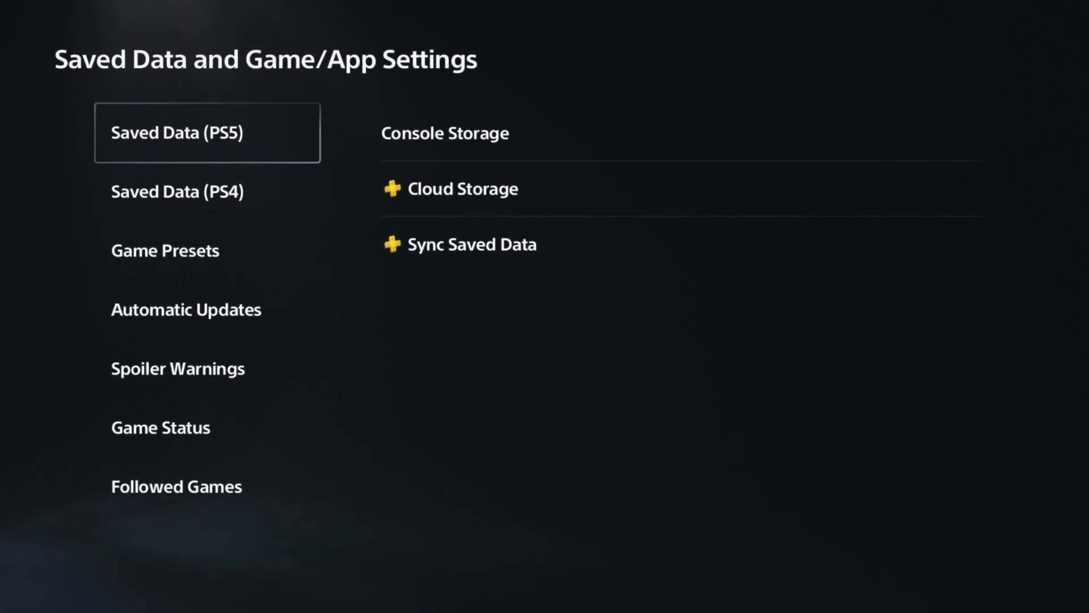
{"action": "key", "text": "Down"}
{"action": "key", "text": "Right"}
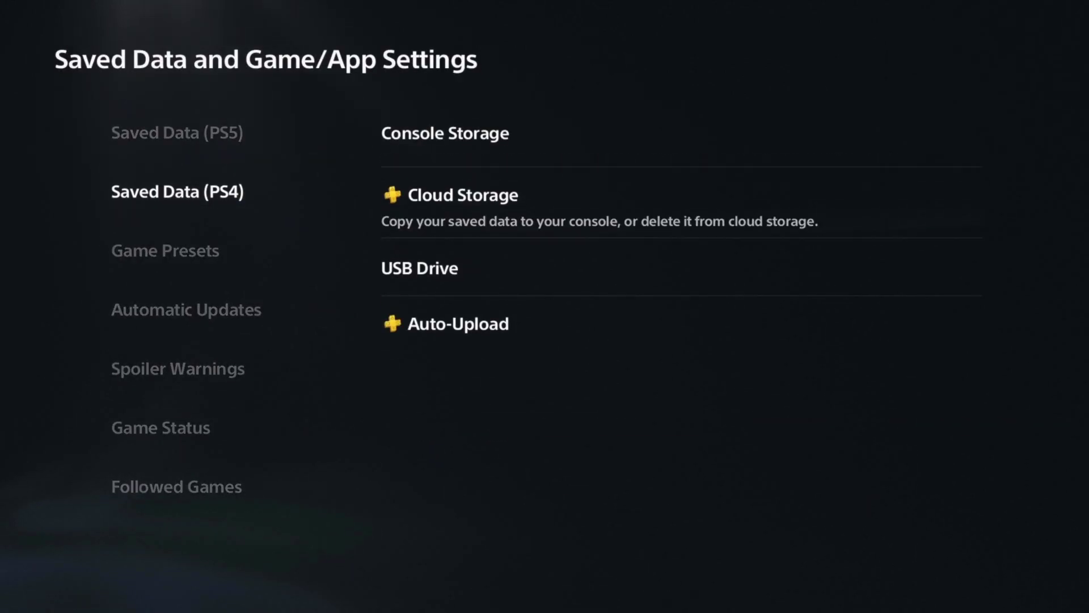
{"action": "key", "text": "Down"}
{"action": "key", "text": "Return"}
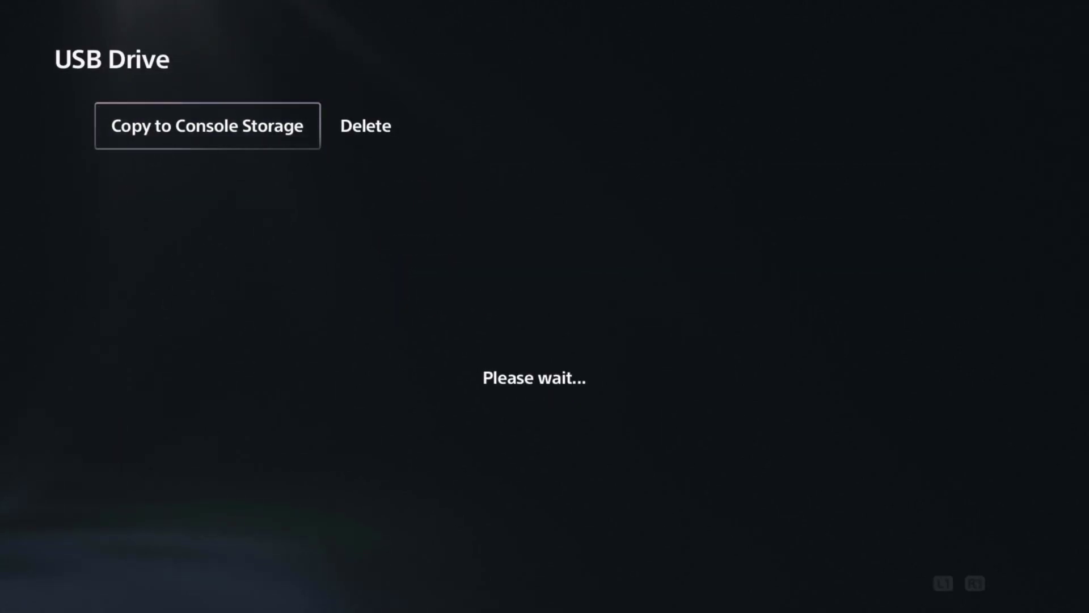
Step: Check the Borderlands 3 saves for copying to console storage
{"action": "key", "text": "Down"}
{"action": "key", "text": "Return"}
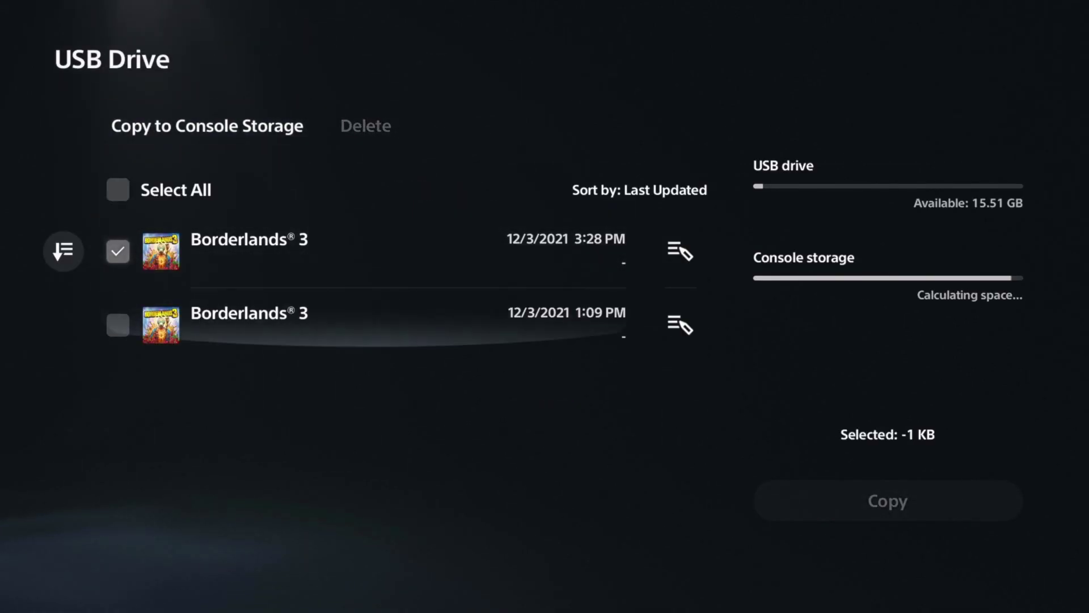
{"action": "key", "text": "Down"}
{"action": "key", "text": "Return"}
{"action": "key", "text": "Right"}
{"action": "key", "text": "Right"}
{"action": "key", "text": "Up"}
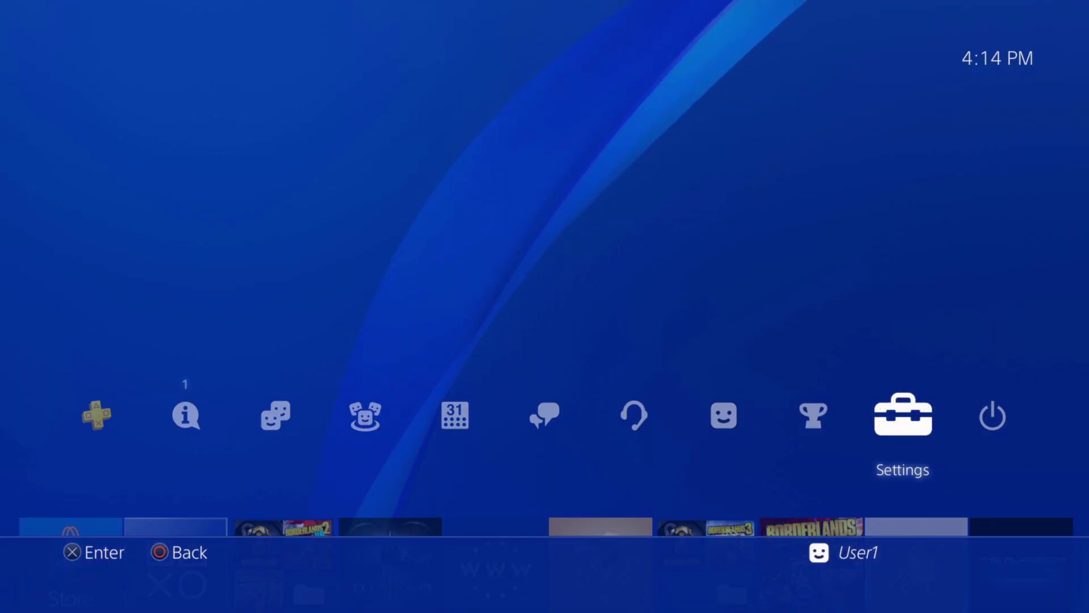
Step: Open Settings > User's Guide/Helpful Info to show User's Guide and Discover
{"action": "key", "text": "Return"}
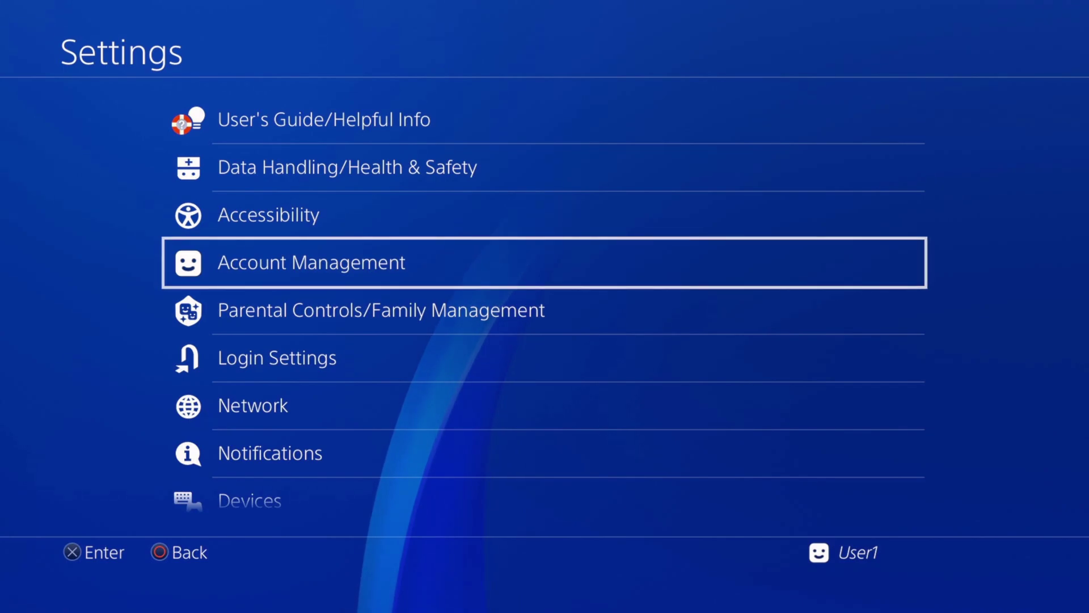
{"action": "key", "text": "Up"}
{"action": "key", "text": "Up"}
{"action": "key", "text": "Up"}
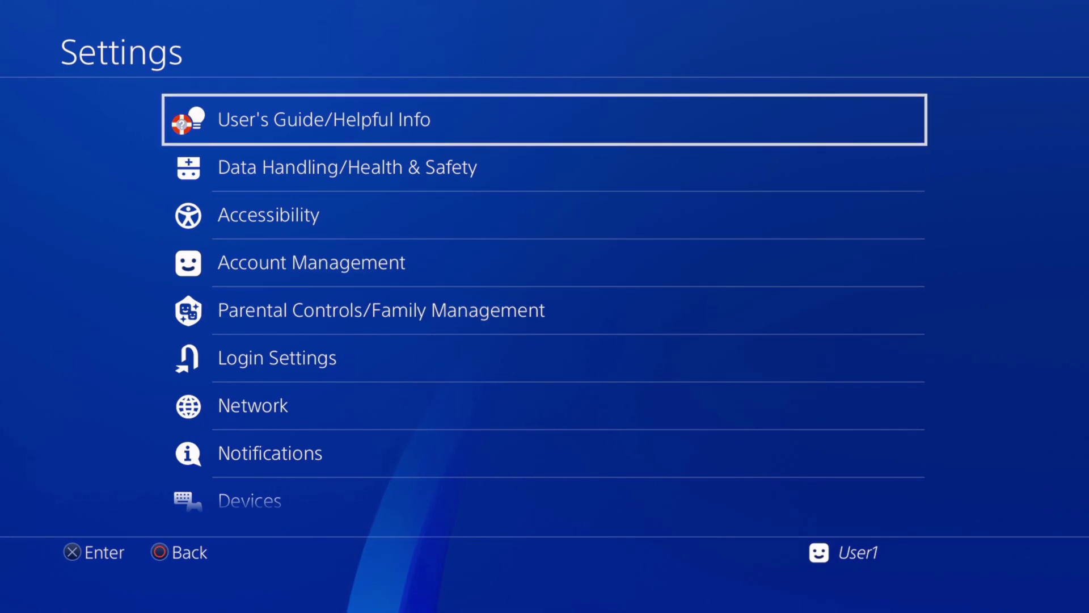
{"action": "key", "text": "Return"}
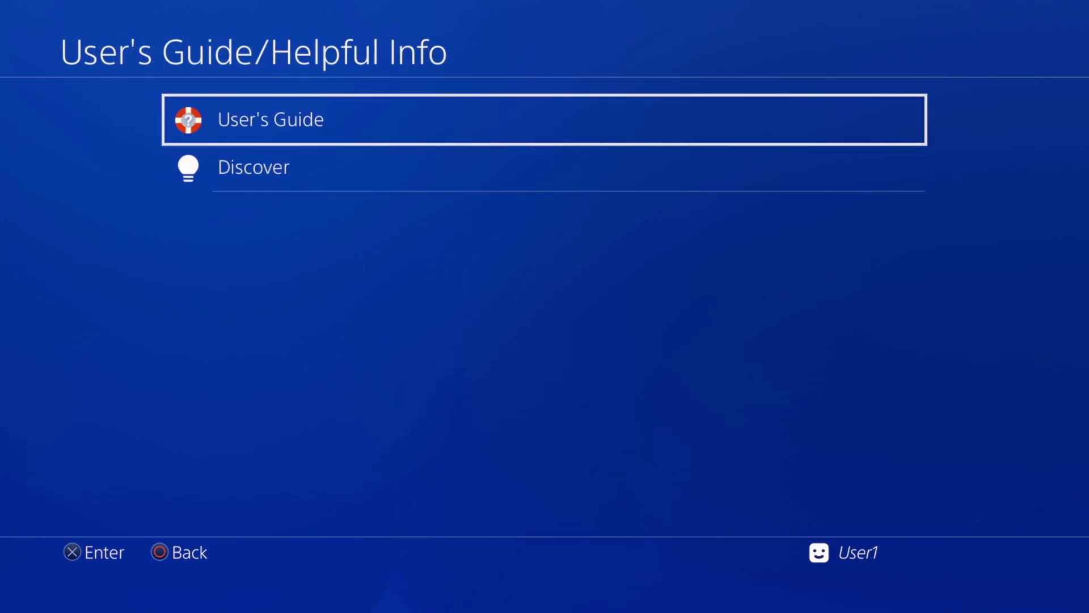
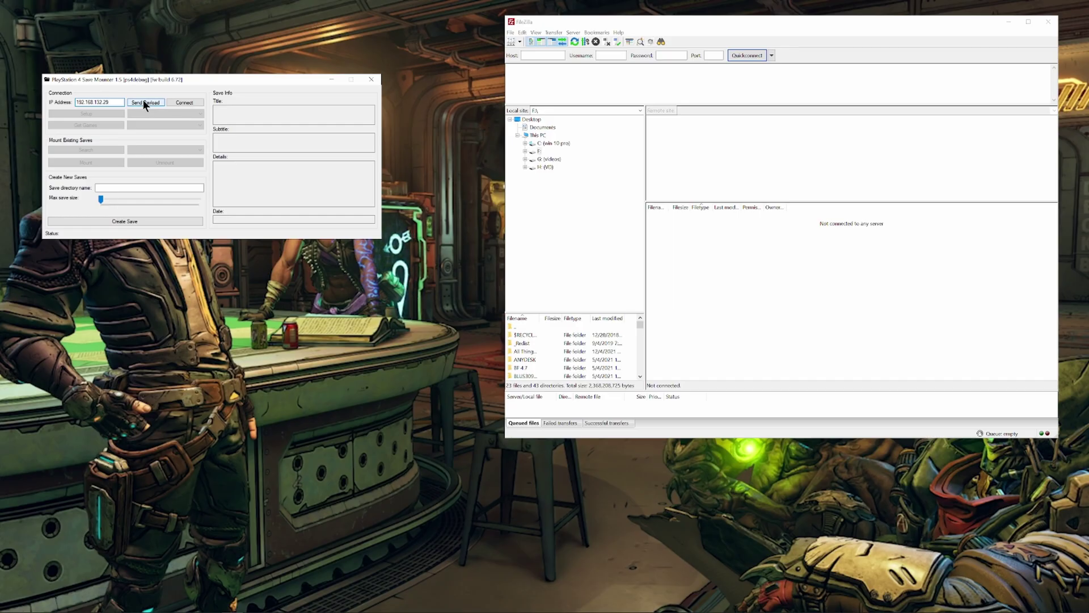
Step: Send the payload, connect to the PS4, run setup, and load the game list showing CUSA01401
{"action": "left_click", "coordinate": [144, 102]}
{"action": "left_click", "coordinate": [179, 101]}
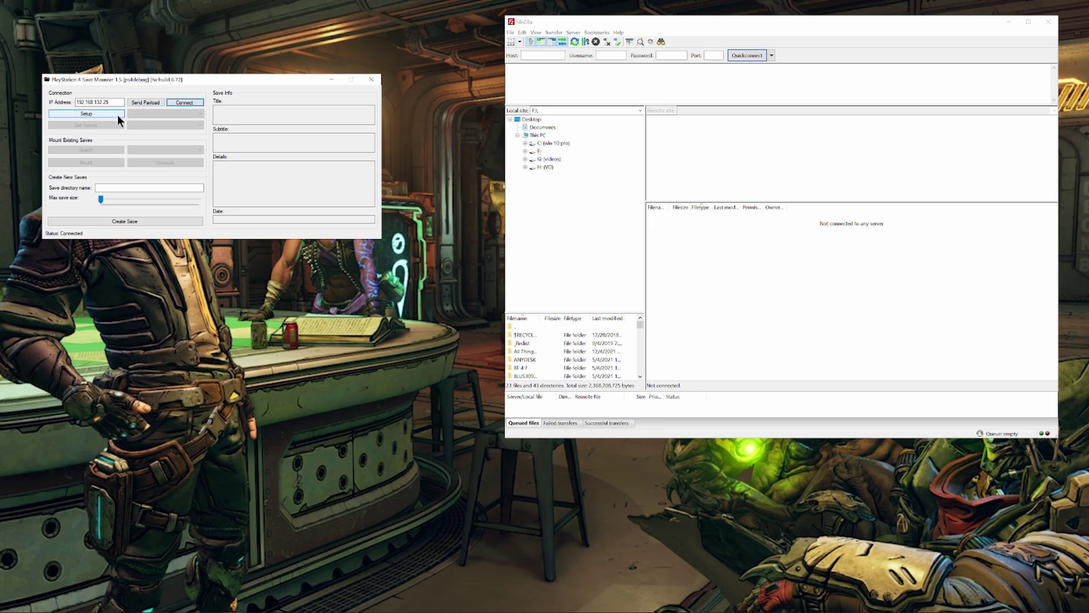
{"action": "left_click", "coordinate": [107, 114]}
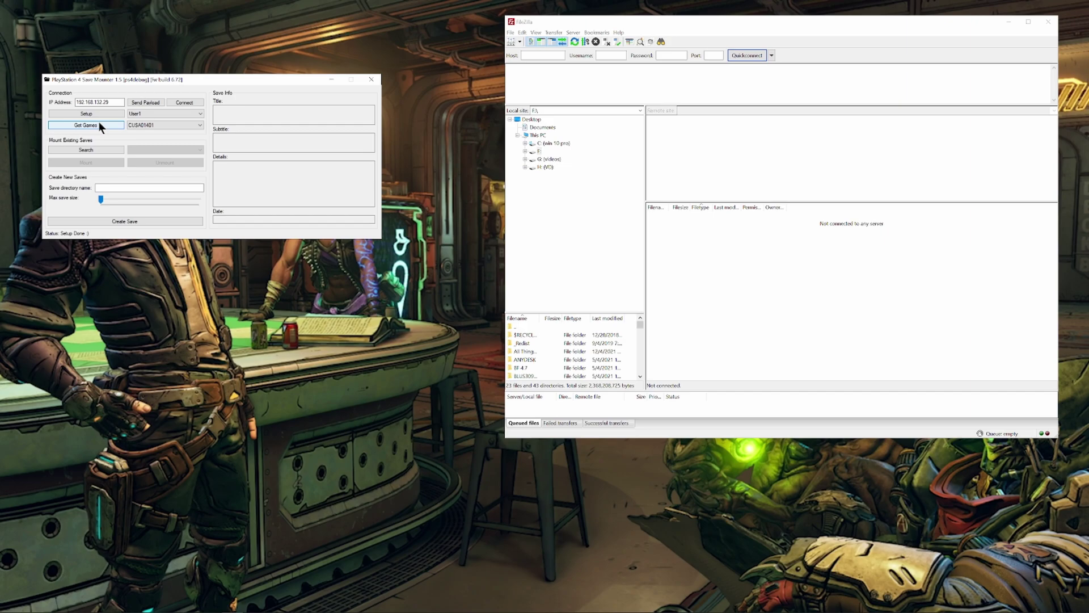
{"action": "left_click", "coordinate": [98, 122]}
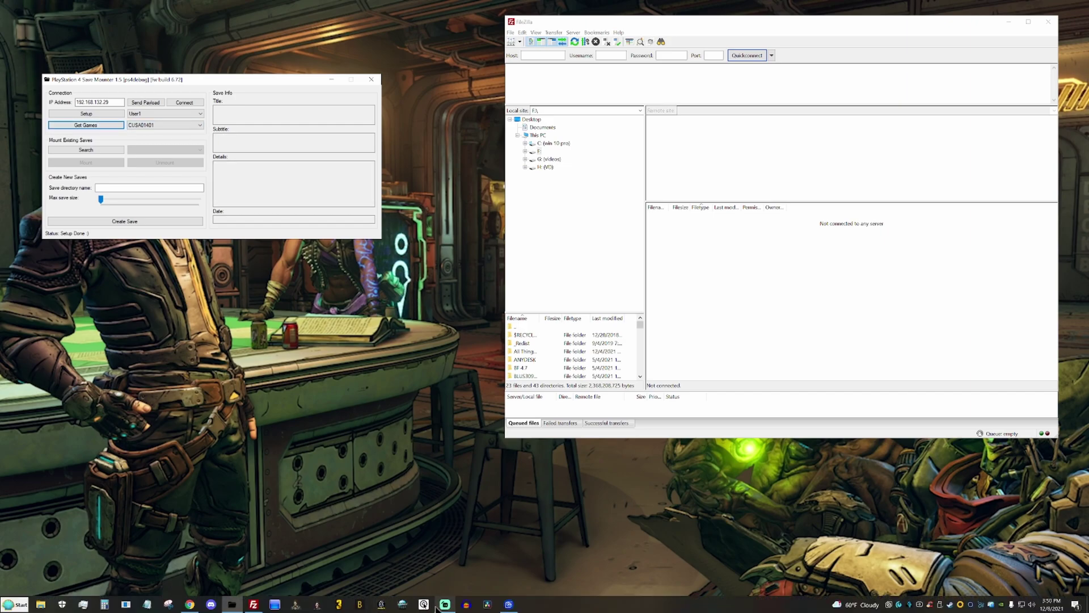
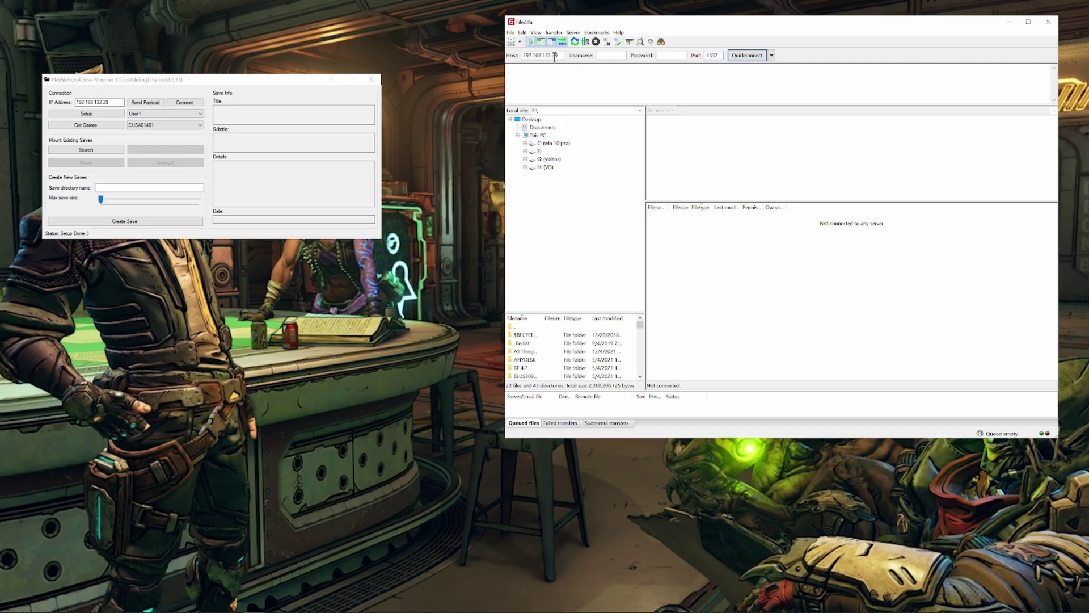
Step: Connect FileZilla to 192.168.132.29 on port 1337, accepting the insecure plain FTP warning
{"action": "left_click", "coordinate": [745, 56]}
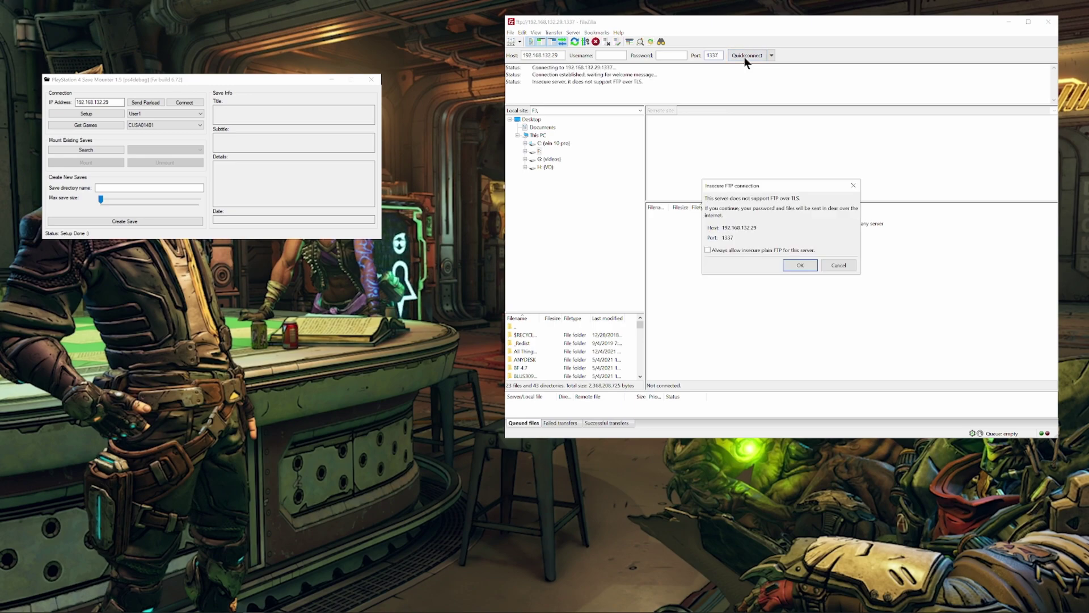
{"action": "left_click", "coordinate": [800, 265]}
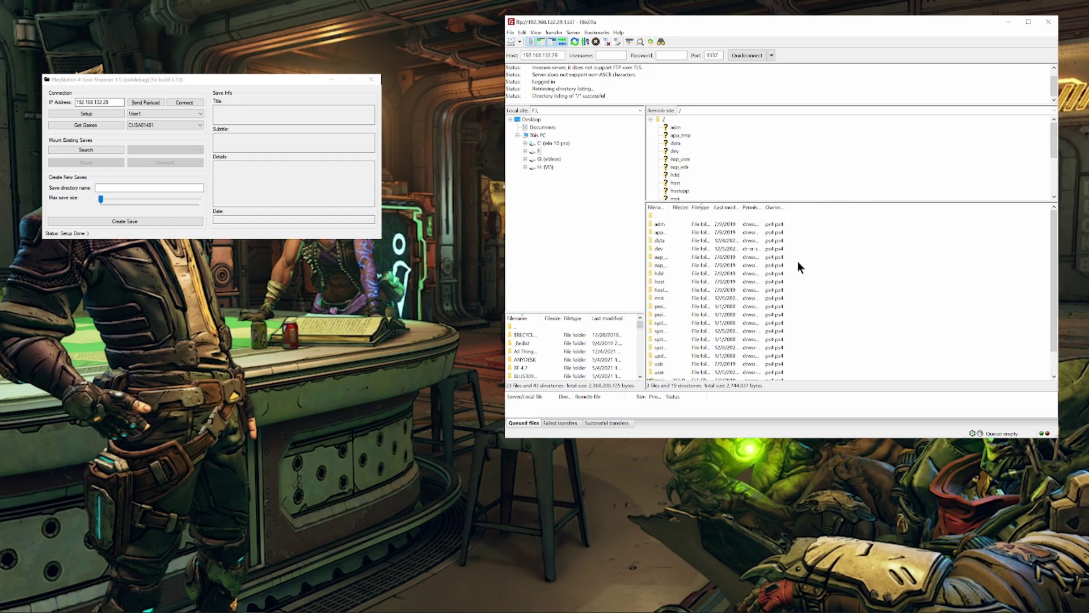
Step: Select game CUSA07823 in Save Mounter and search for its saves
{"action": "left_click", "coordinate": [723, 55]}
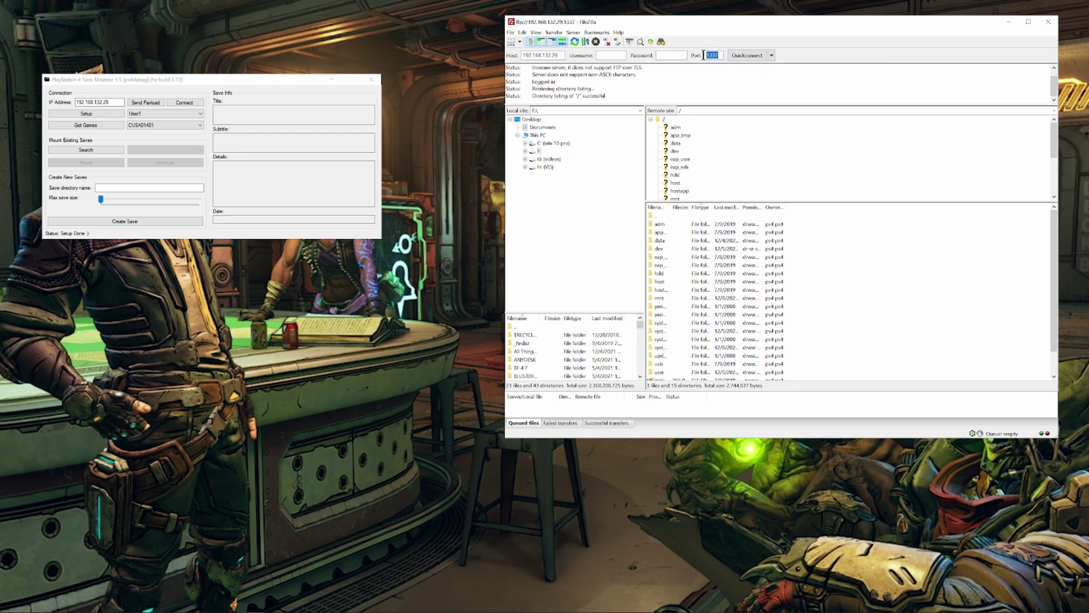
{"action": "scroll", "coordinate": [766, 173], "scroll_direction": "down", "scroll_amount": 1}
{"action": "left_click", "coordinate": [165, 125]}
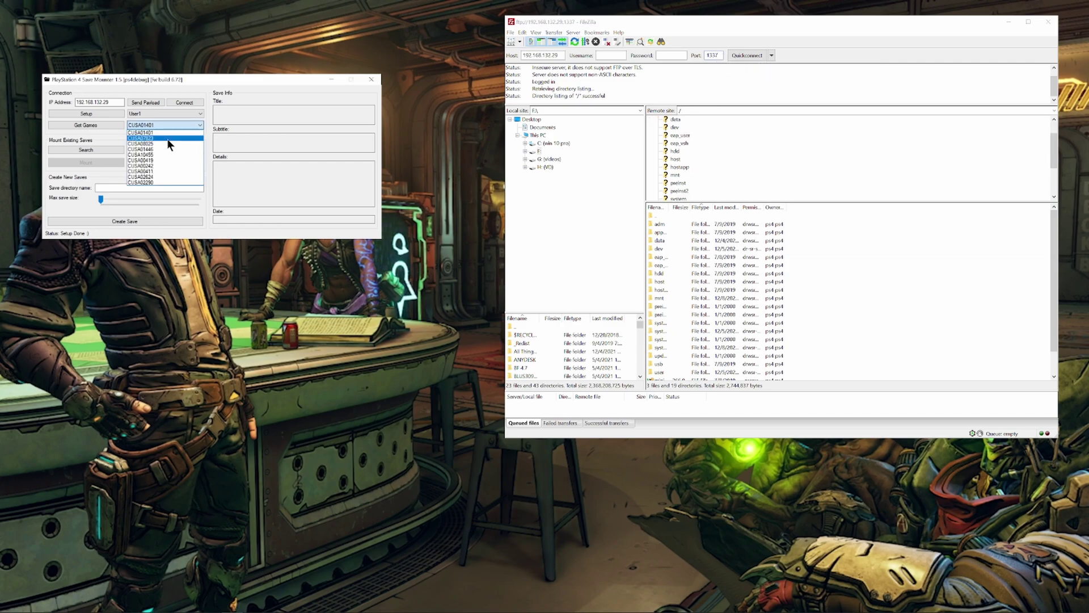
{"action": "left_click", "coordinate": [167, 138]}
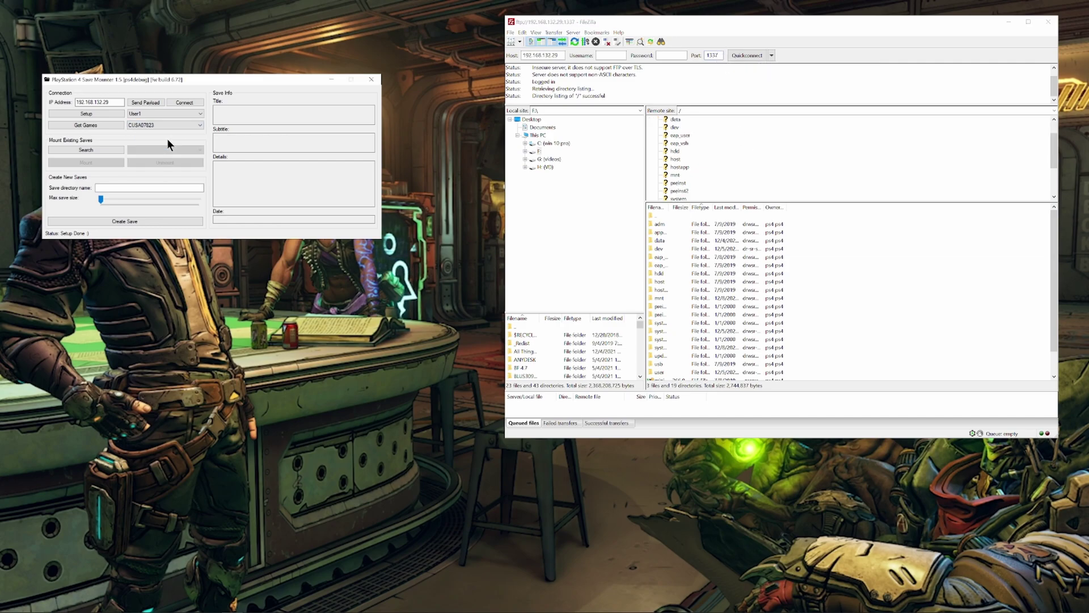
{"action": "left_click", "coordinate": [86, 149]}
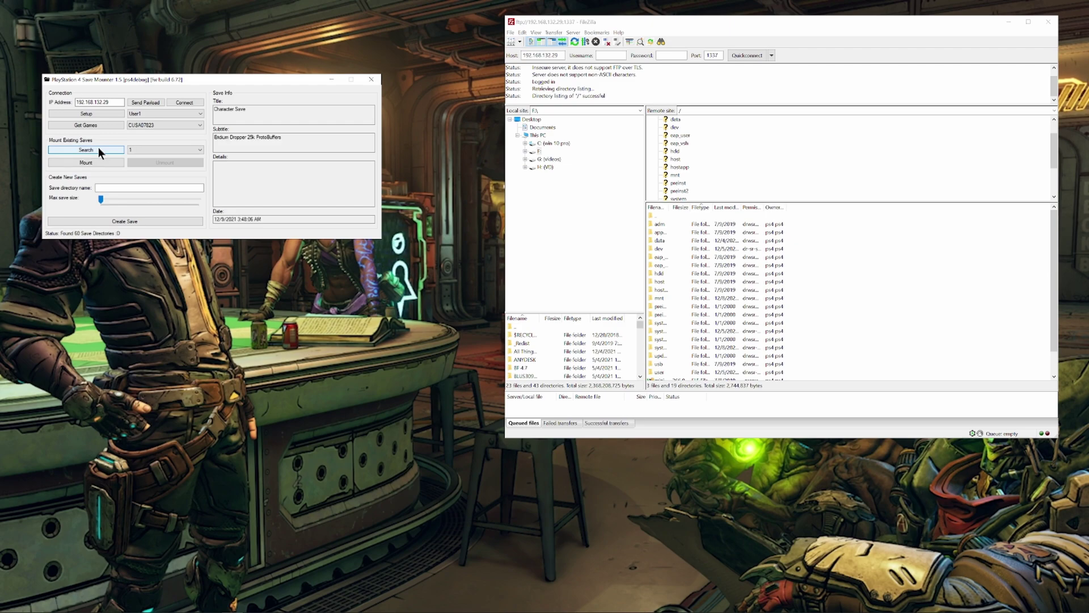
Step: Pick save slot 2 and mount it at /savedata0
{"action": "left_click", "coordinate": [155, 149]}
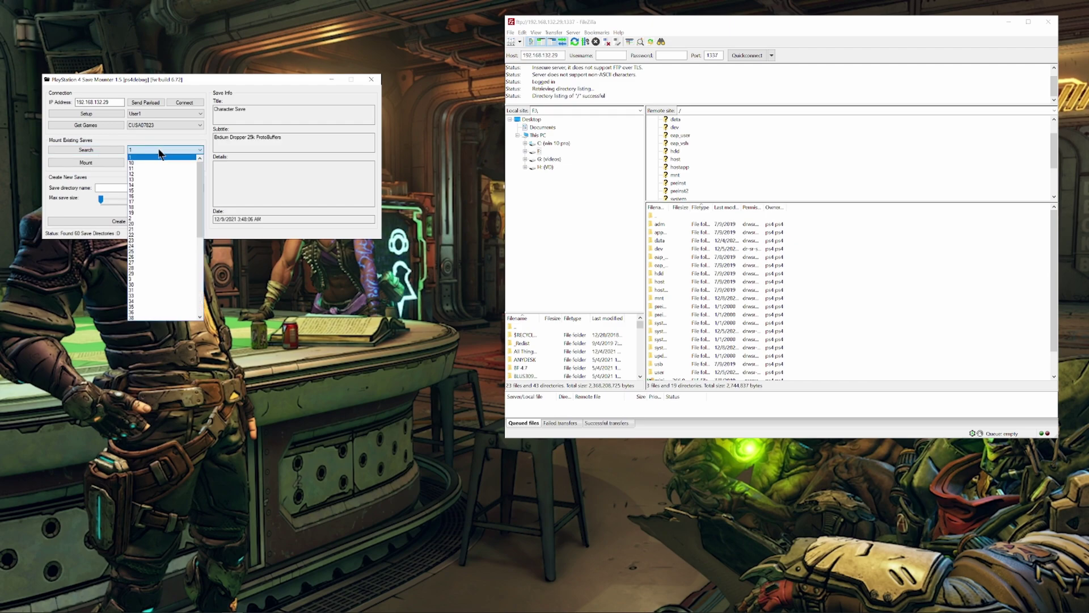
{"action": "scroll", "coordinate": [154, 184], "scroll_direction": "down", "scroll_amount": 6}
{"action": "scroll", "coordinate": [153, 236], "scroll_direction": "up", "scroll_amount": 2}
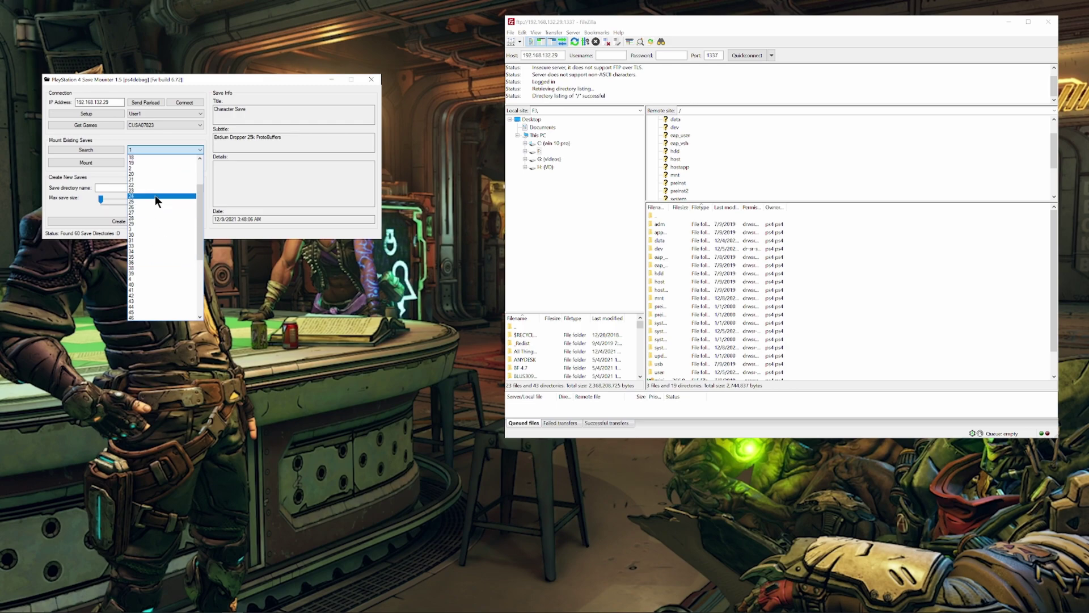
{"action": "left_click", "coordinate": [140, 183]}
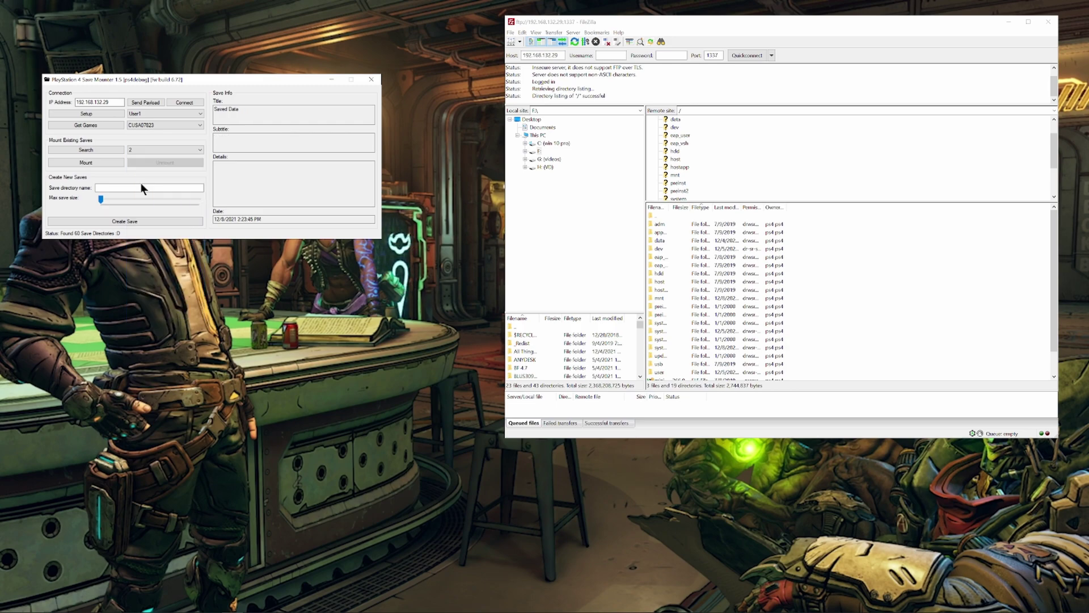
{"action": "left_click", "coordinate": [92, 162]}
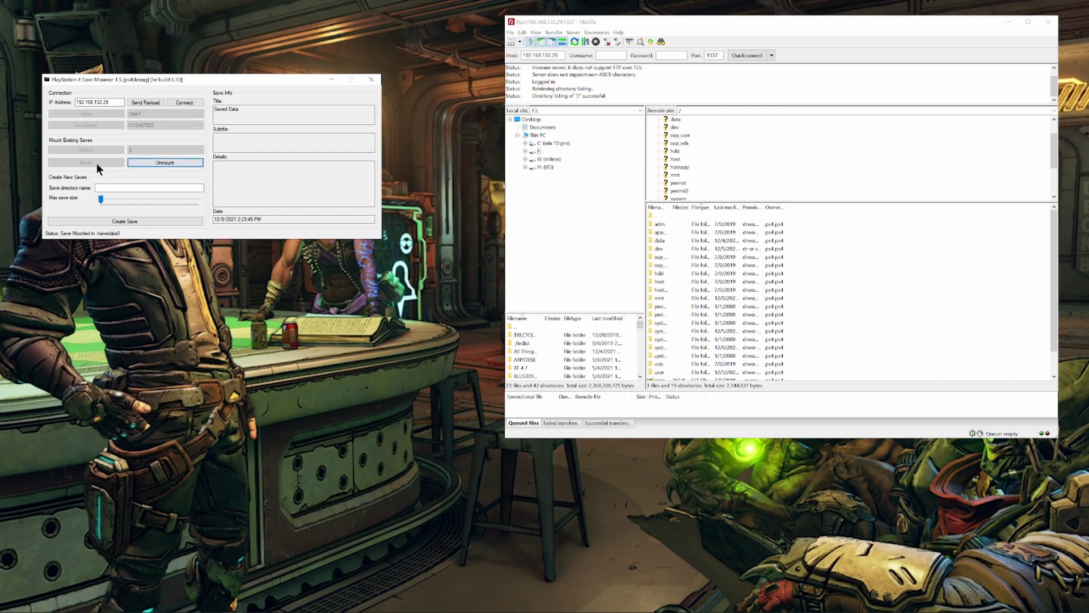
{"action": "left_click", "coordinate": [887, 262]}
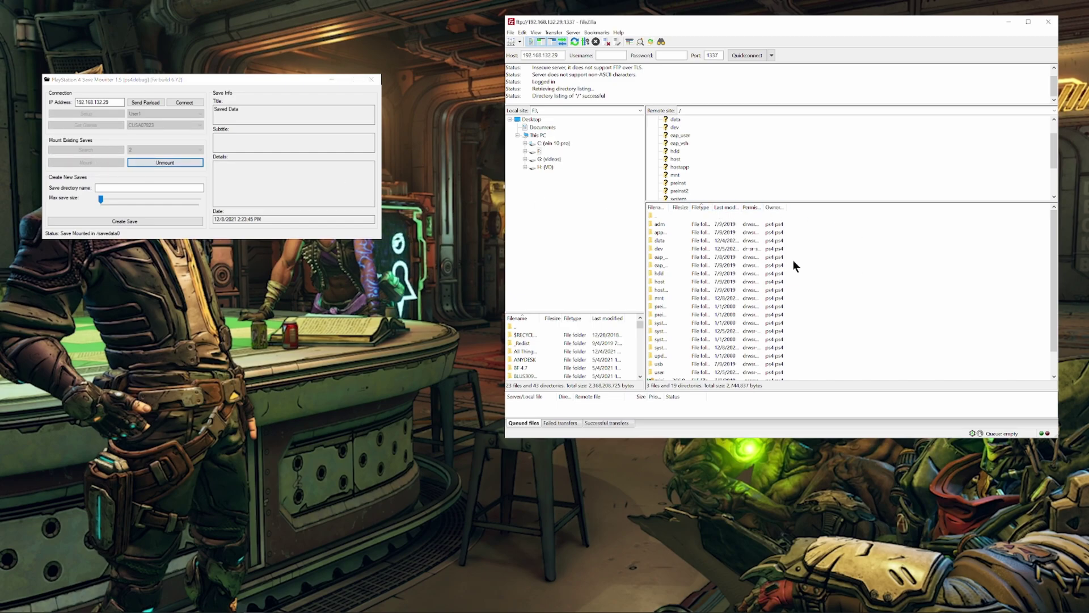
Step: Browse the console to the mounted savedata folder under /mnt/pfs
{"action": "double_click", "coordinate": [660, 298]}
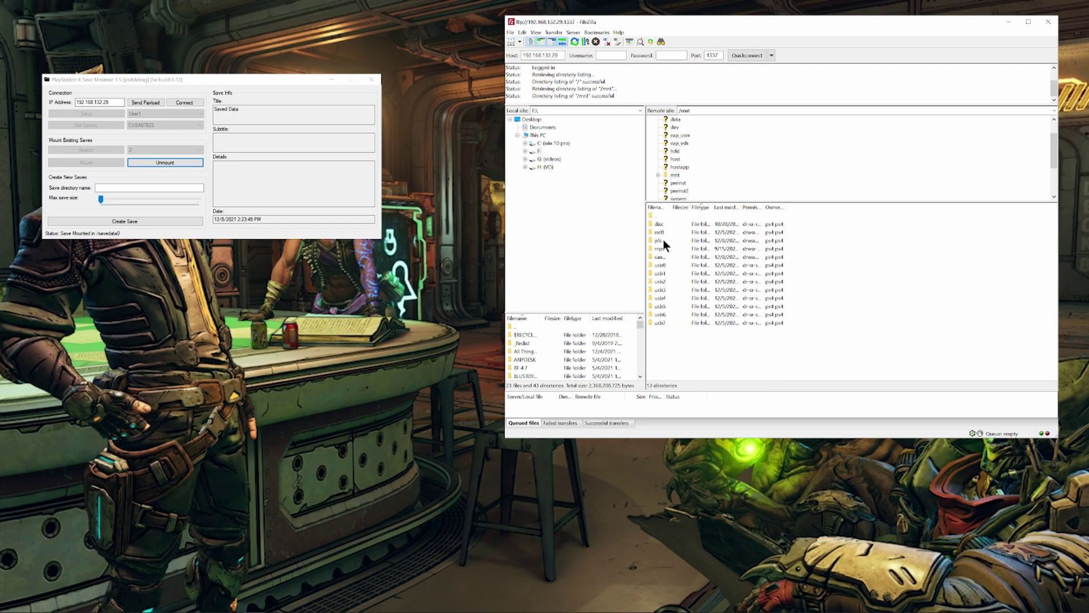
{"action": "double_click", "coordinate": [659, 240]}
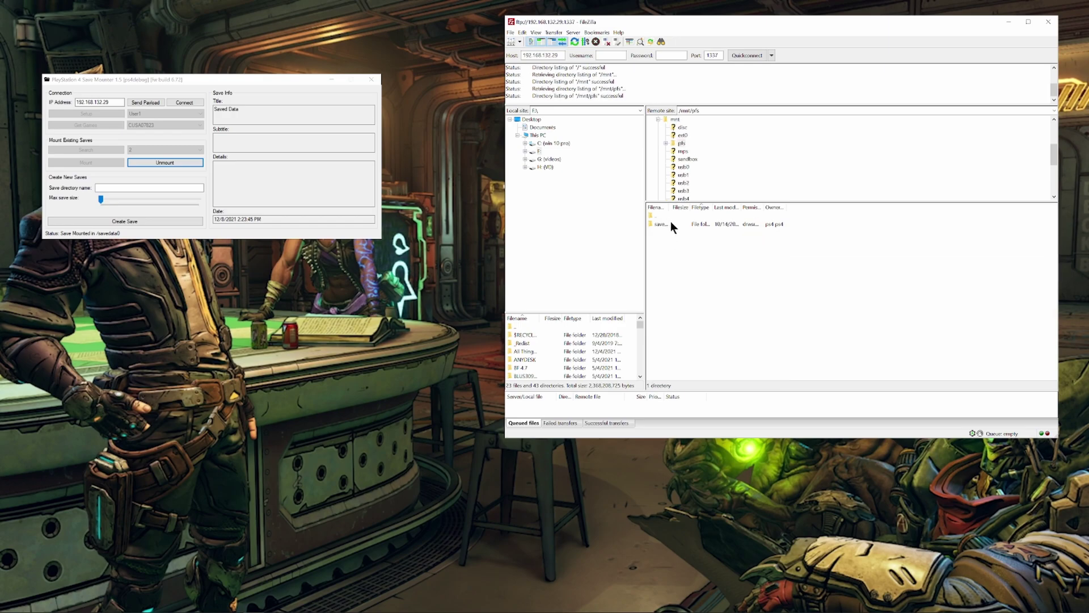
{"action": "double_click", "coordinate": [672, 224]}
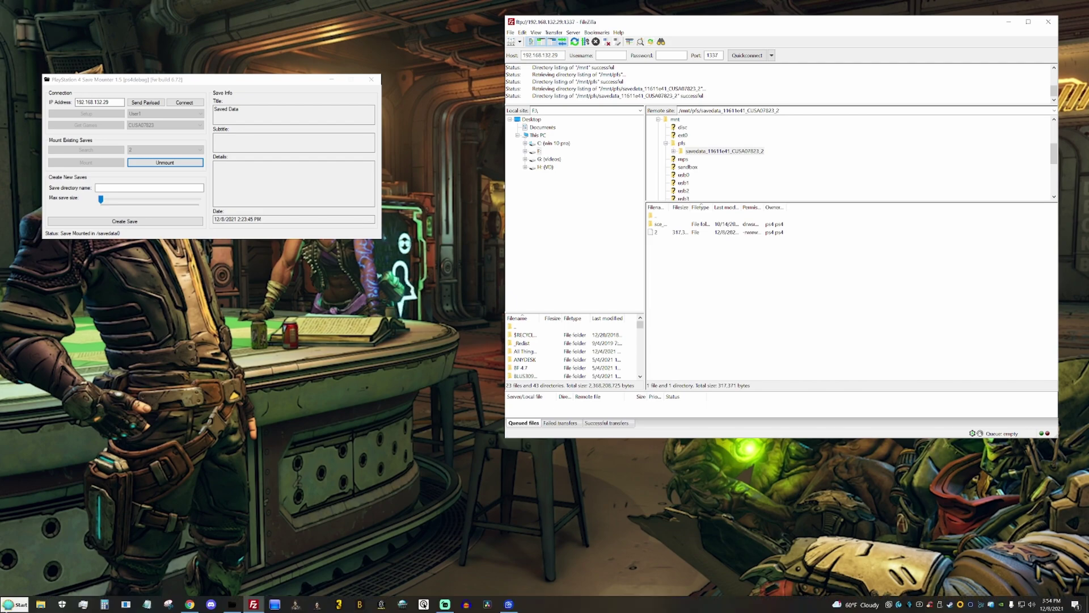
Step: Upload file 2 from Downloads into the save folder, overwriting the existing copy
{"action": "left_click", "coordinate": [41, 604]}
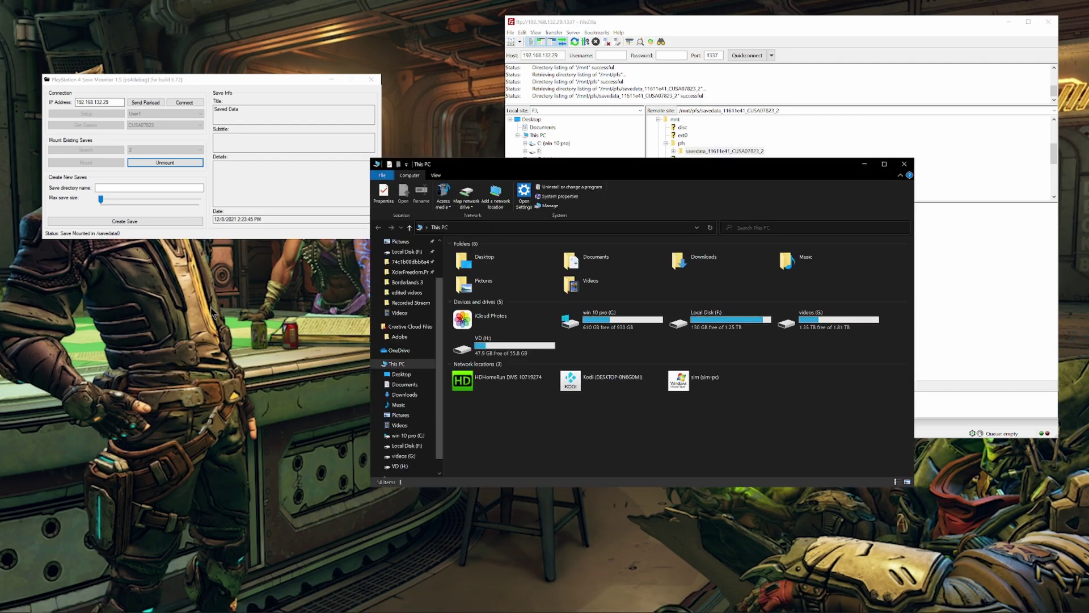
{"action": "left_click", "coordinate": [396, 399]}
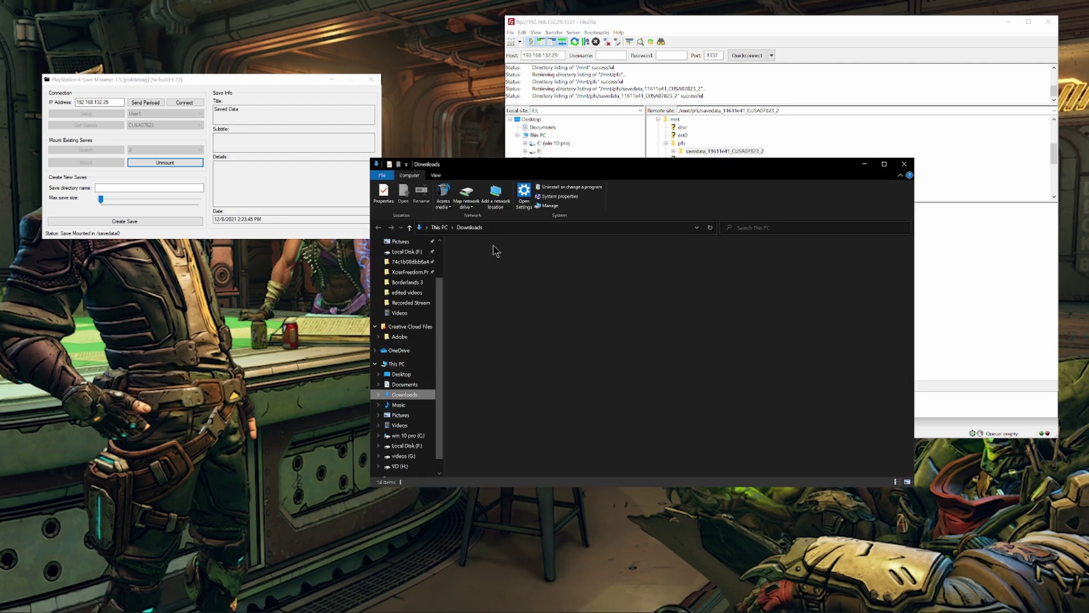
{"action": "left_click_drag", "start_coordinate": [590, 170], "coordinate": [245, 280]}
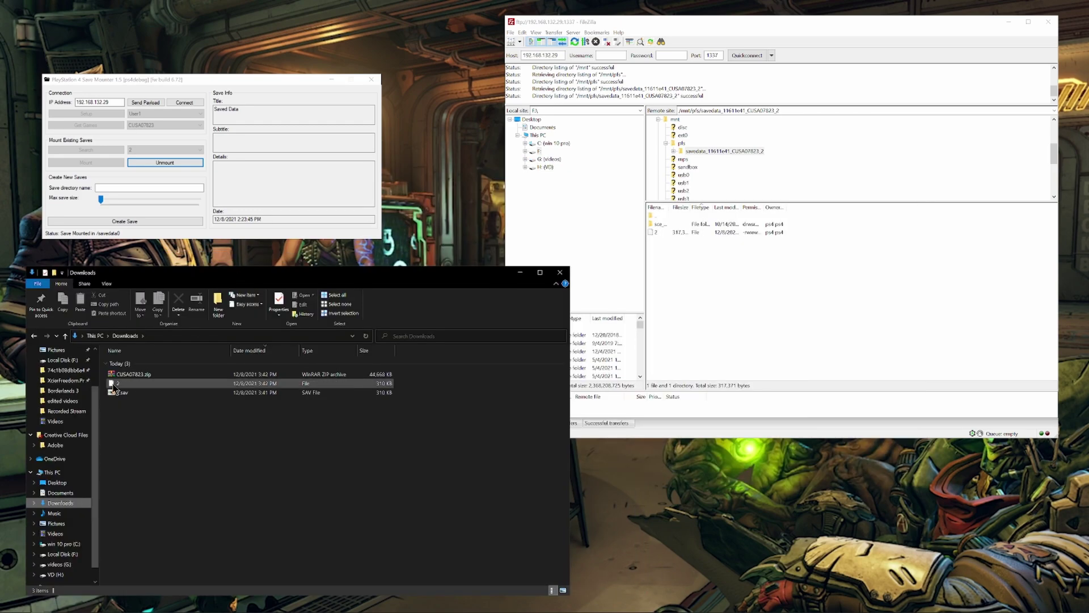
{"action": "left_click_drag", "start_coordinate": [118, 383], "coordinate": [714, 292]}
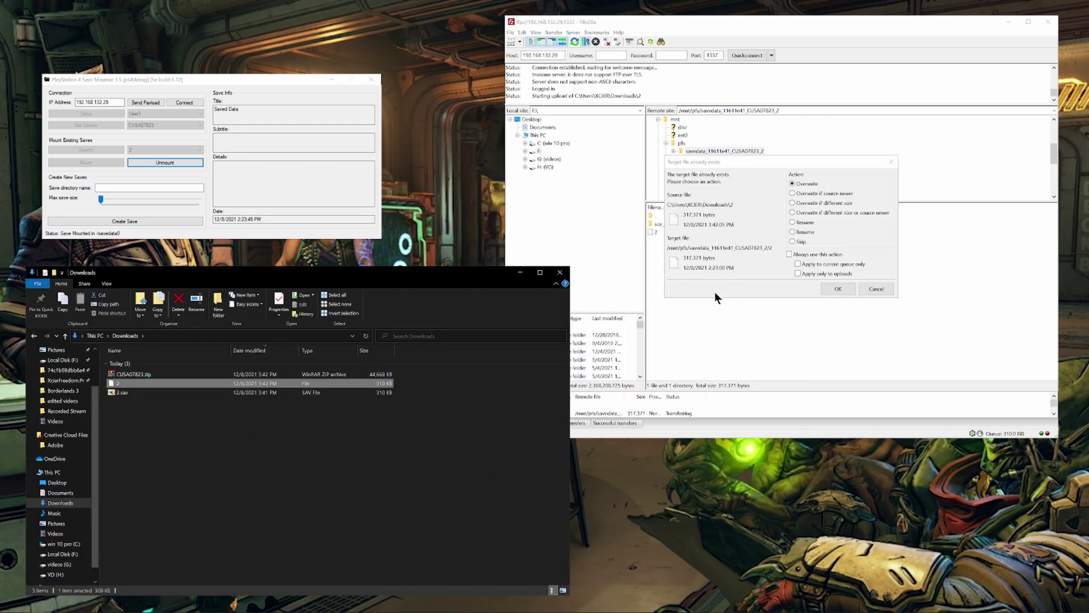
{"action": "left_click", "coordinate": [835, 286]}
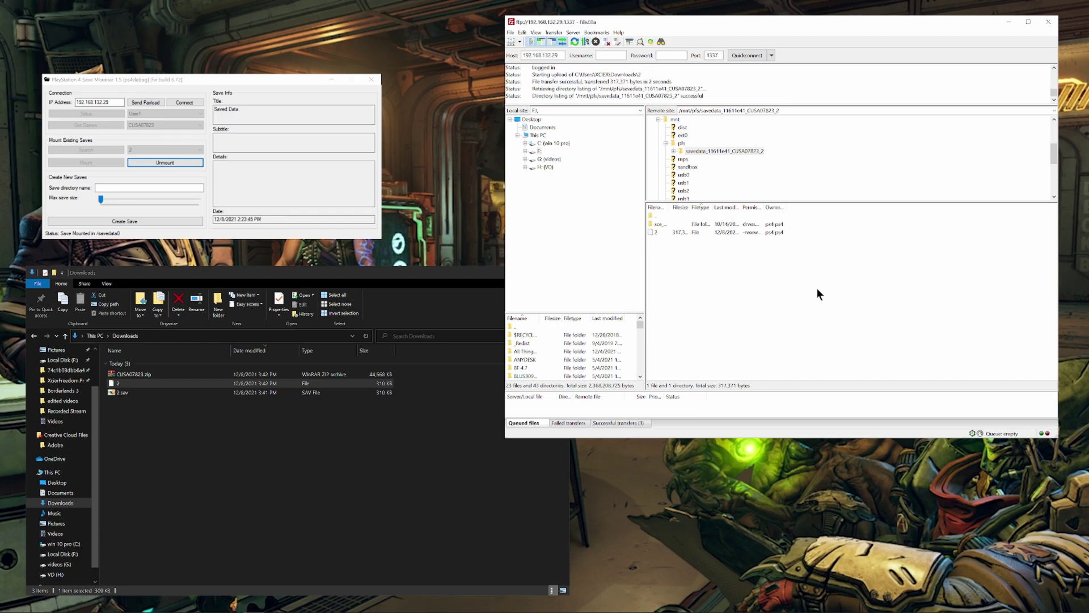
{"action": "left_click", "coordinate": [336, 454]}
{"action": "left_click", "coordinate": [686, 285]}
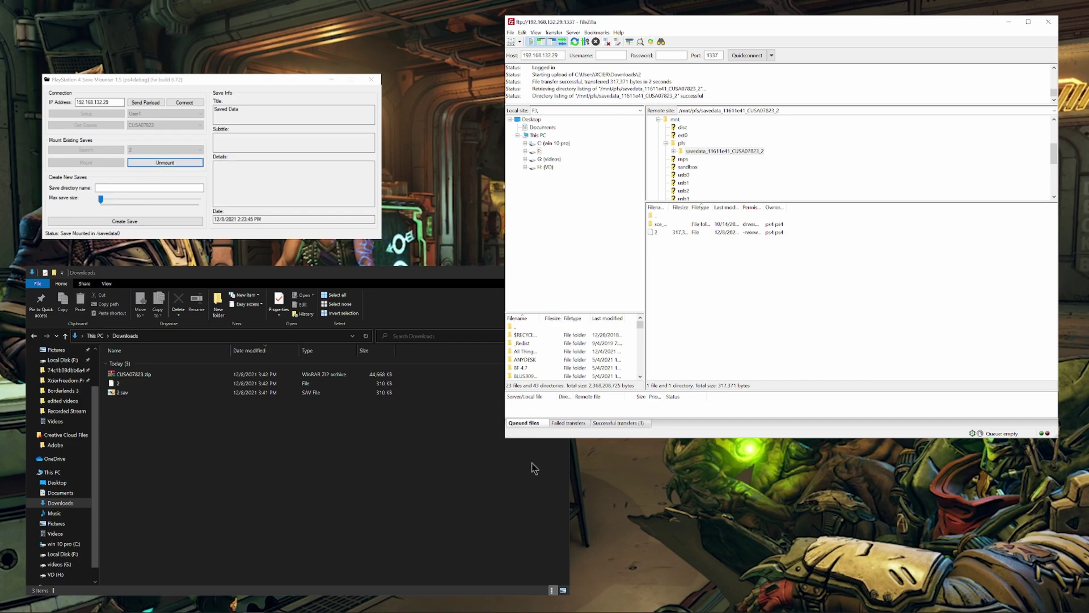
Step: Download the savedata folder's sce_sys into Downloads and open it in Explorer
{"action": "left_click", "coordinate": [681, 143]}
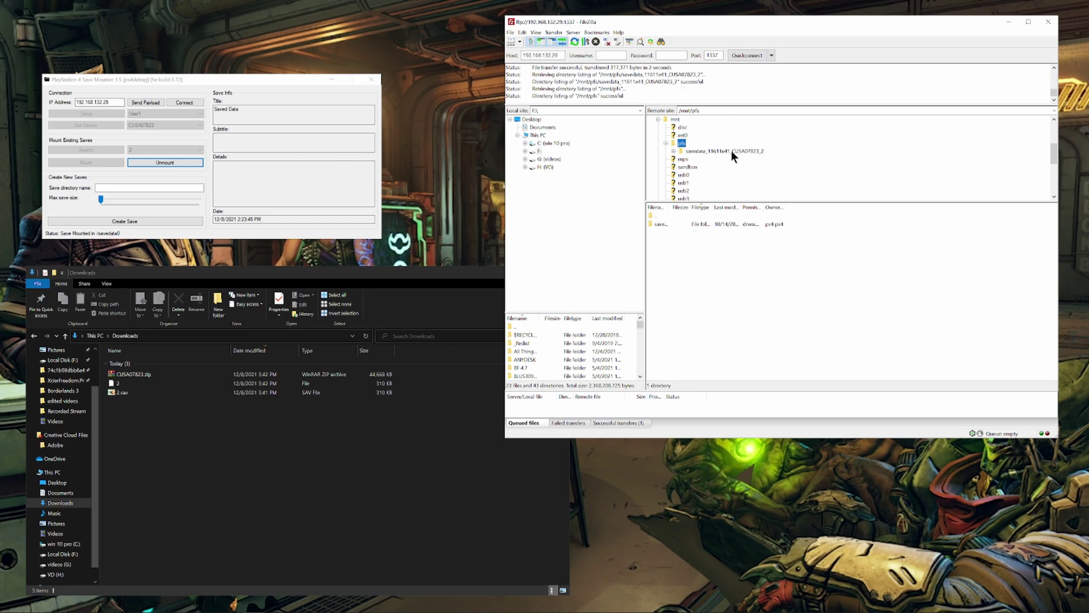
{"action": "double_click", "coordinate": [668, 222]}
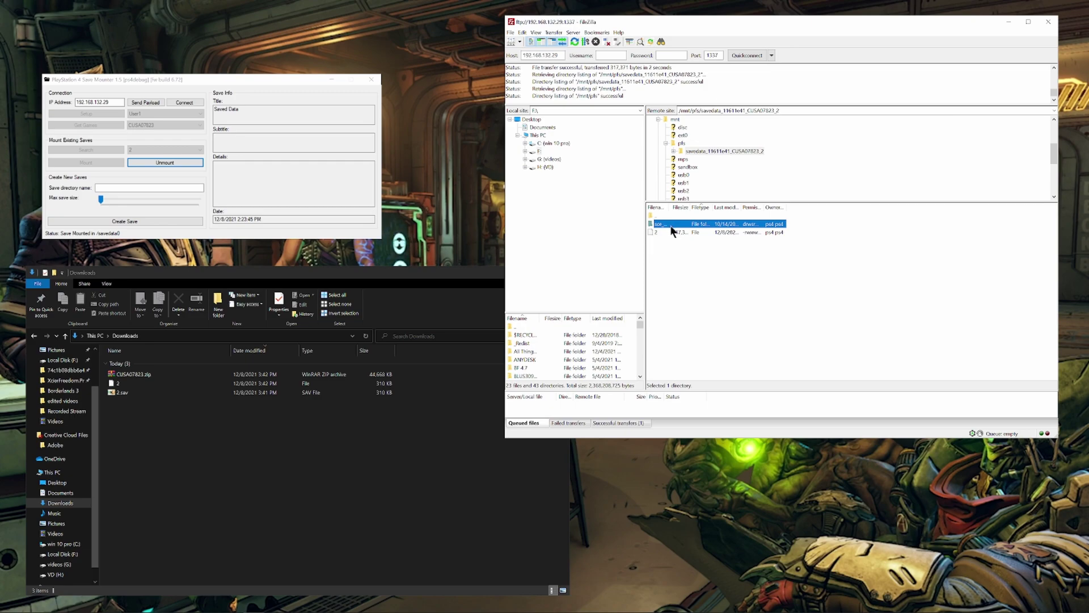
{"action": "left_click_drag", "start_coordinate": [668, 223], "coordinate": [188, 431]}
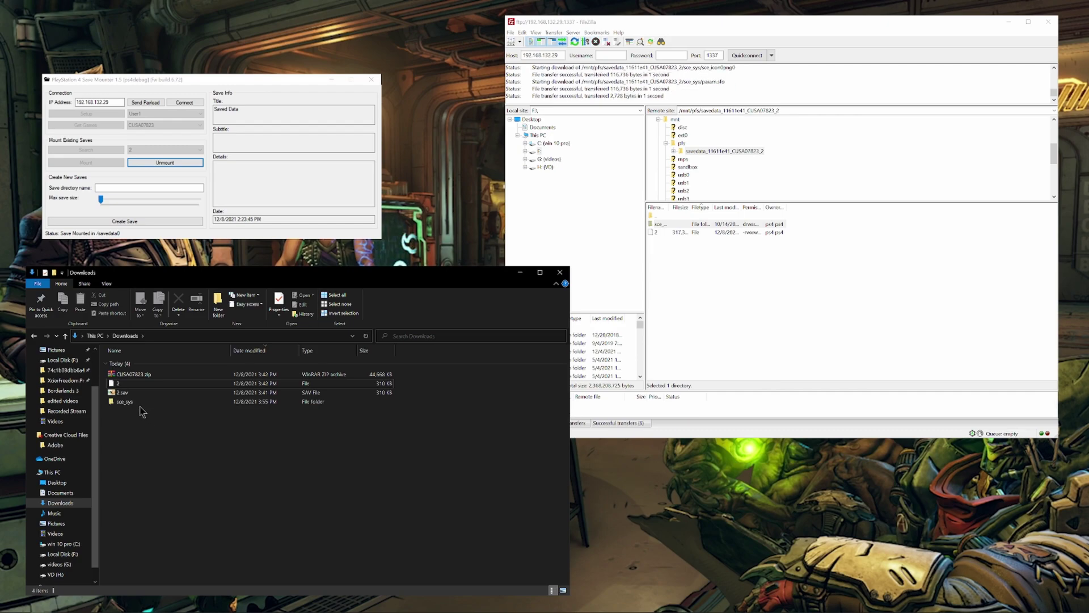
{"action": "double_click", "coordinate": [134, 402]}
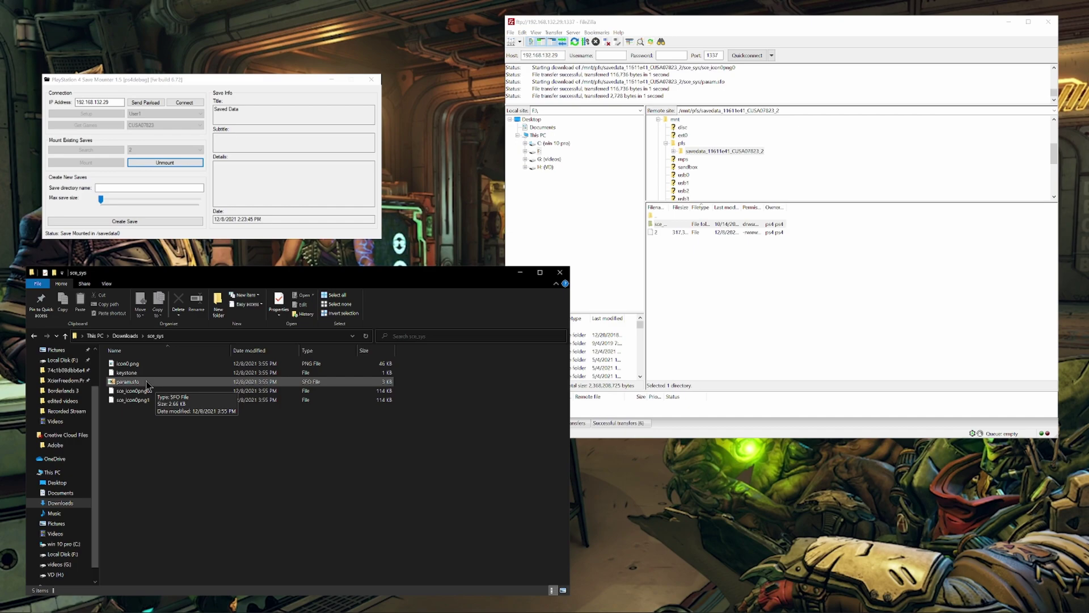
Step: Open param.sfo in HxD, enter 69 at offset 0x9F8, and save the file
{"action": "double_click", "coordinate": [145, 382]}
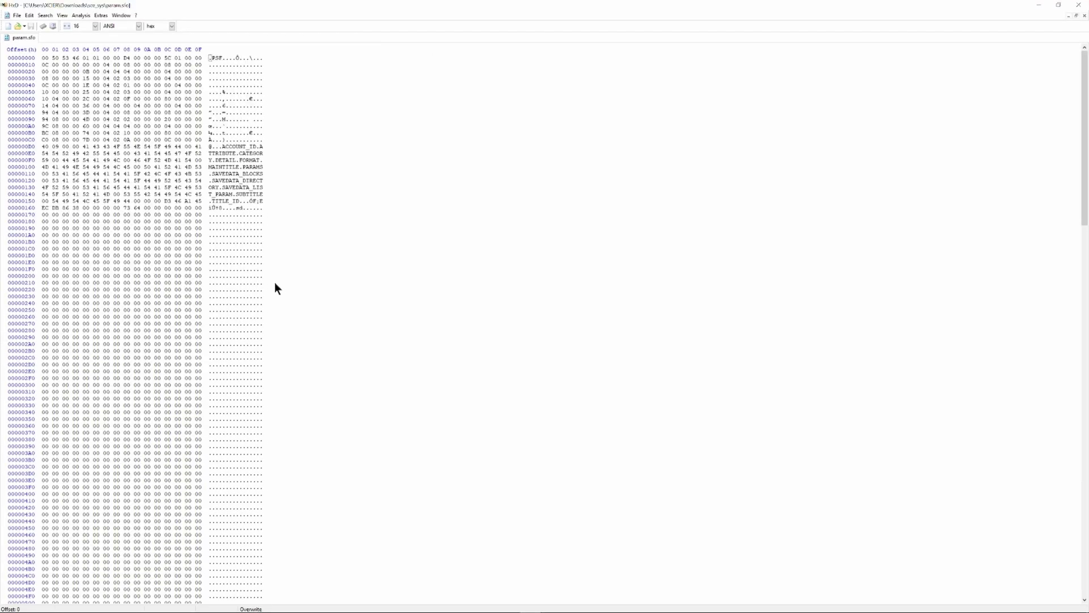
{"action": "scroll", "coordinate": [293, 234], "scroll_direction": "down", "scroll_amount": 20}
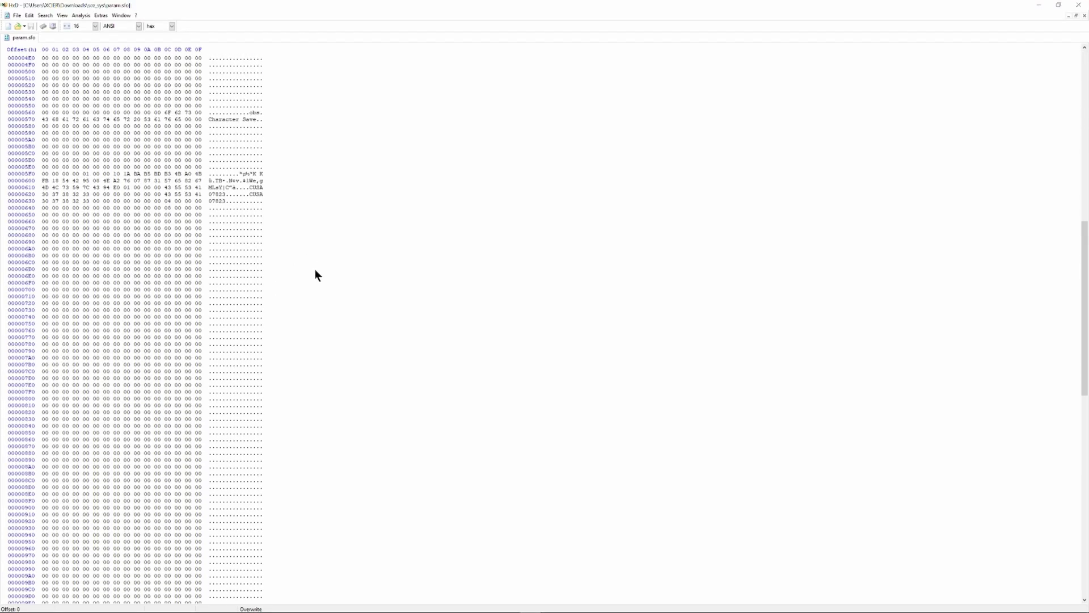
{"action": "scroll", "coordinate": [301, 290], "scroll_direction": "down", "scroll_amount": 2}
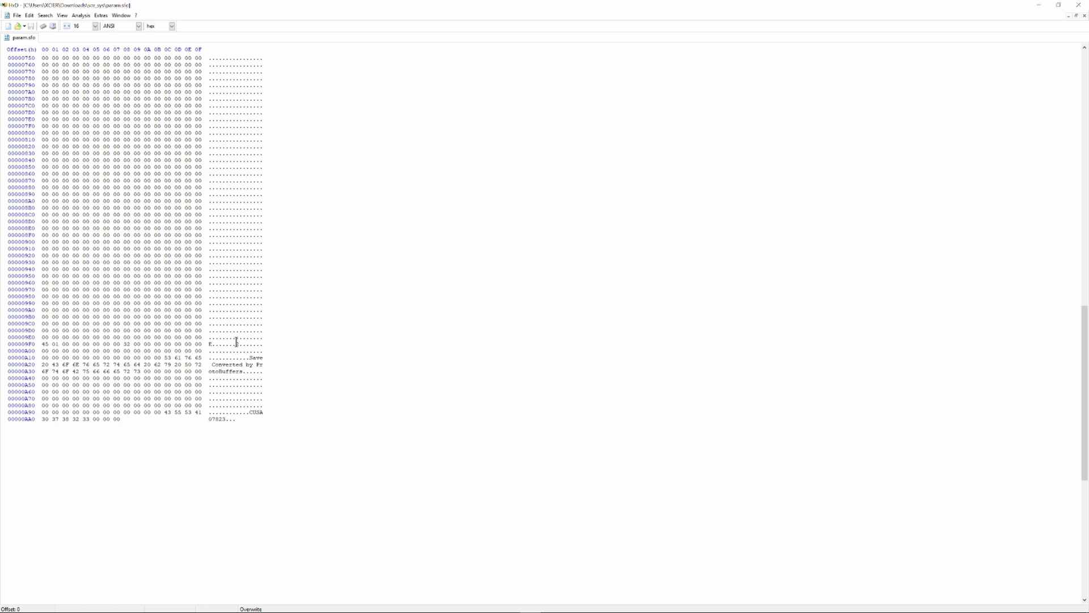
{"action": "left_click", "coordinate": [236, 343]}
{"action": "type", "text": "69"}
{"action": "key", "text": "ctrl+s"}
{"action": "left_click_drag", "start_coordinate": [250, 358], "coordinate": [243, 373]}
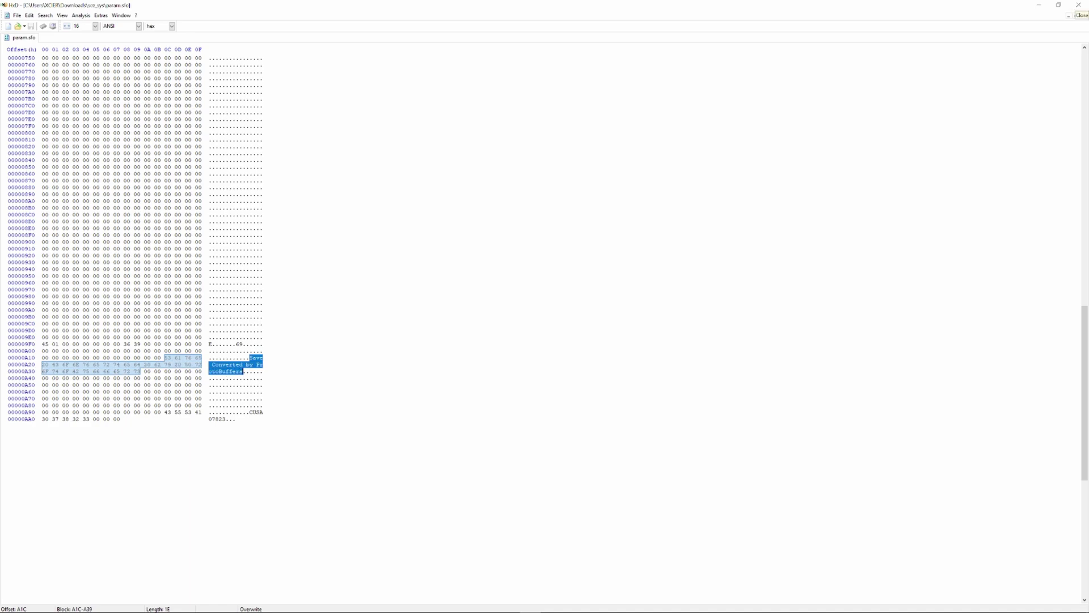
Step: Close HxD and return File Explorer from sce_sys to the Downloads folder
{"action": "left_click", "coordinate": [1078, 5]}
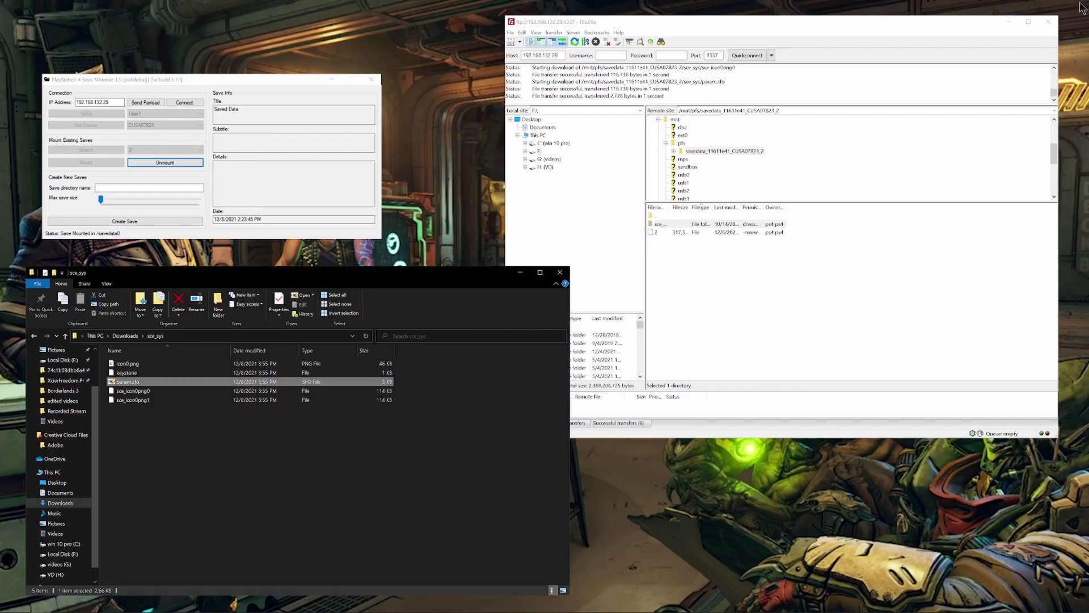
{"action": "left_click", "coordinate": [416, 384]}
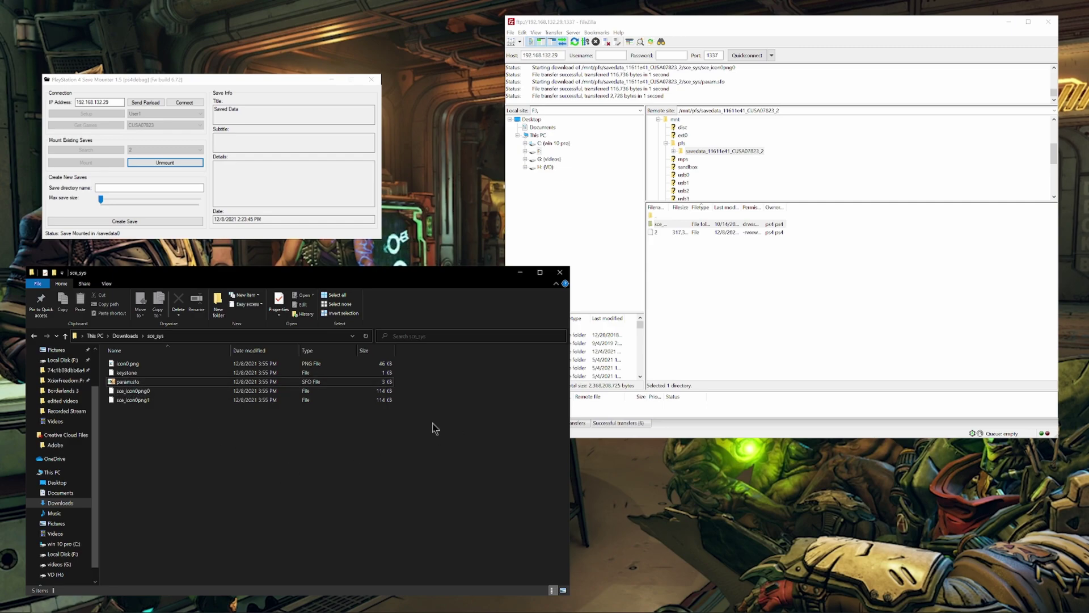
{"action": "key", "text": "alt+Up"}
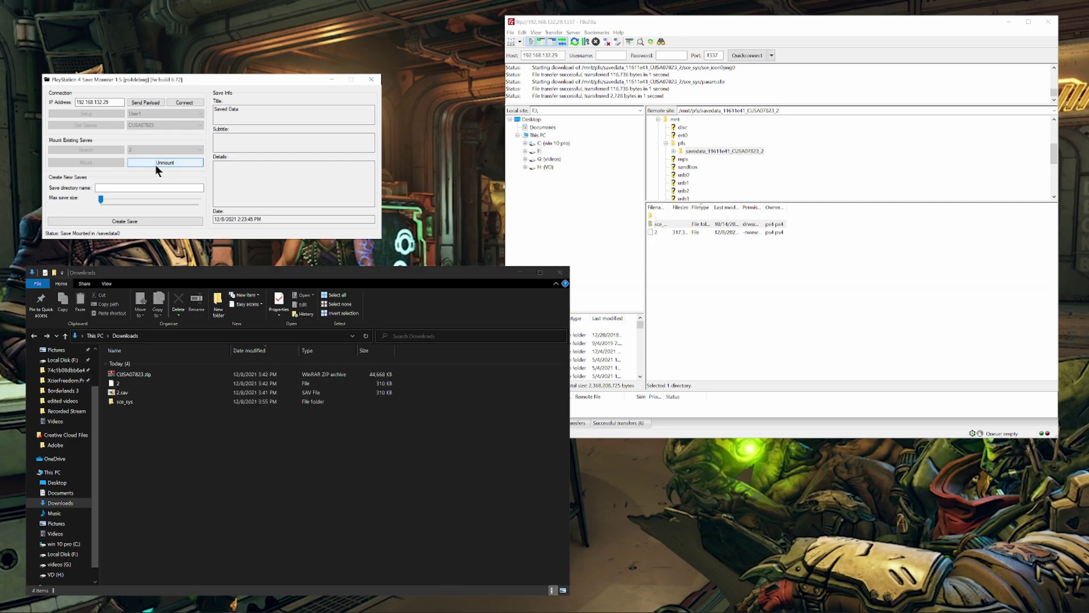
Step: Unmount the old save and create a new save named 69 with a smaller max size
{"action": "left_click", "coordinate": [155, 163]}
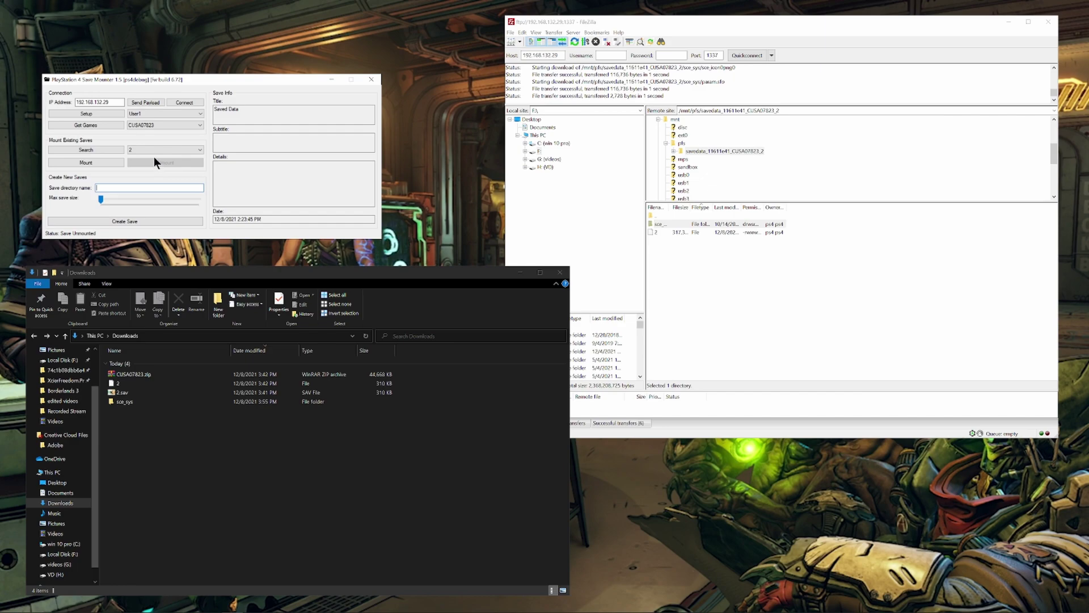
{"action": "left_click", "coordinate": [102, 200]}
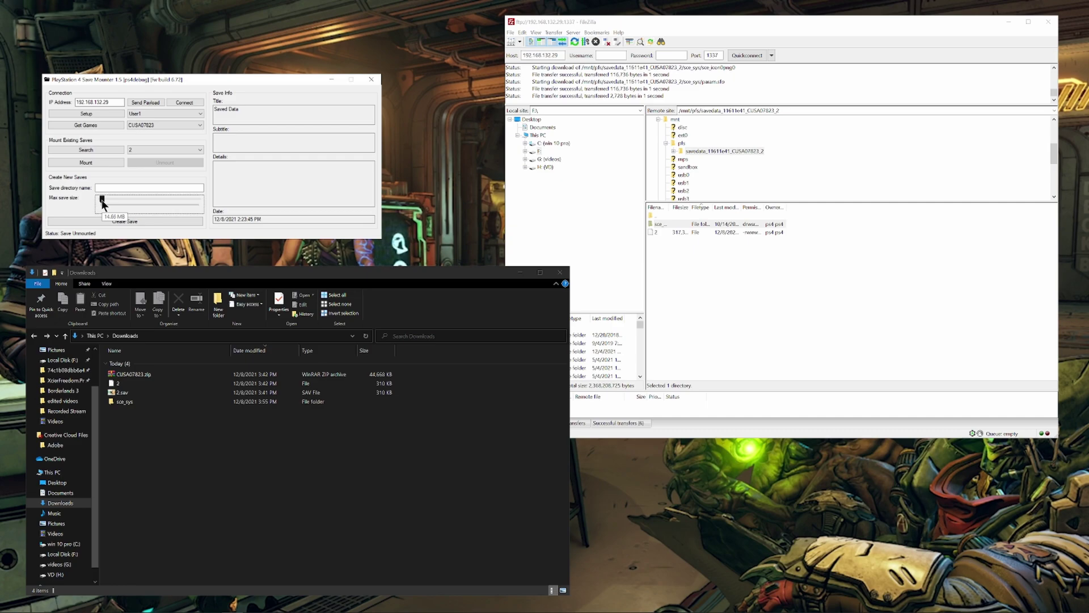
{"action": "key", "text": "Left"}
{"action": "key", "text": "Left"}
{"action": "left_click", "coordinate": [112, 187]}
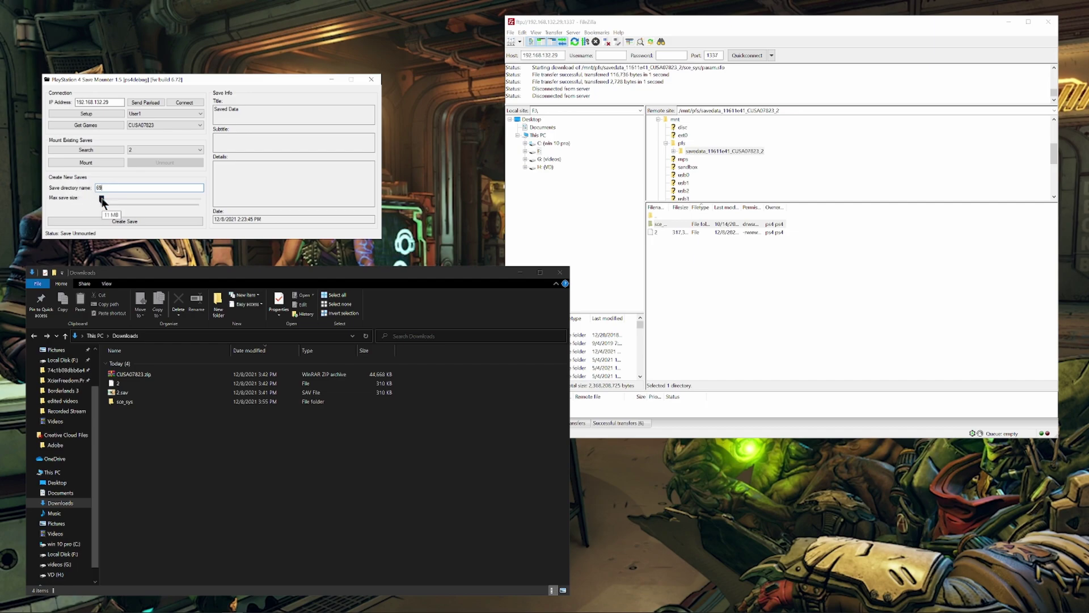
{"action": "left_click", "coordinate": [123, 220]}
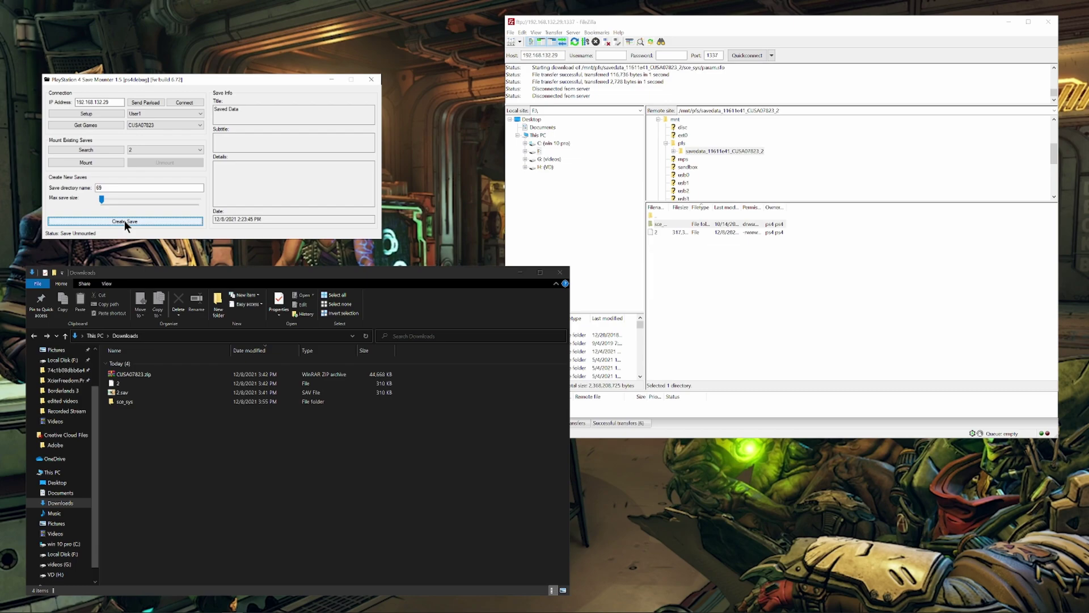
Step: Search the console's saves, choose save directory 69, and mount it
{"action": "left_click", "coordinate": [91, 148]}
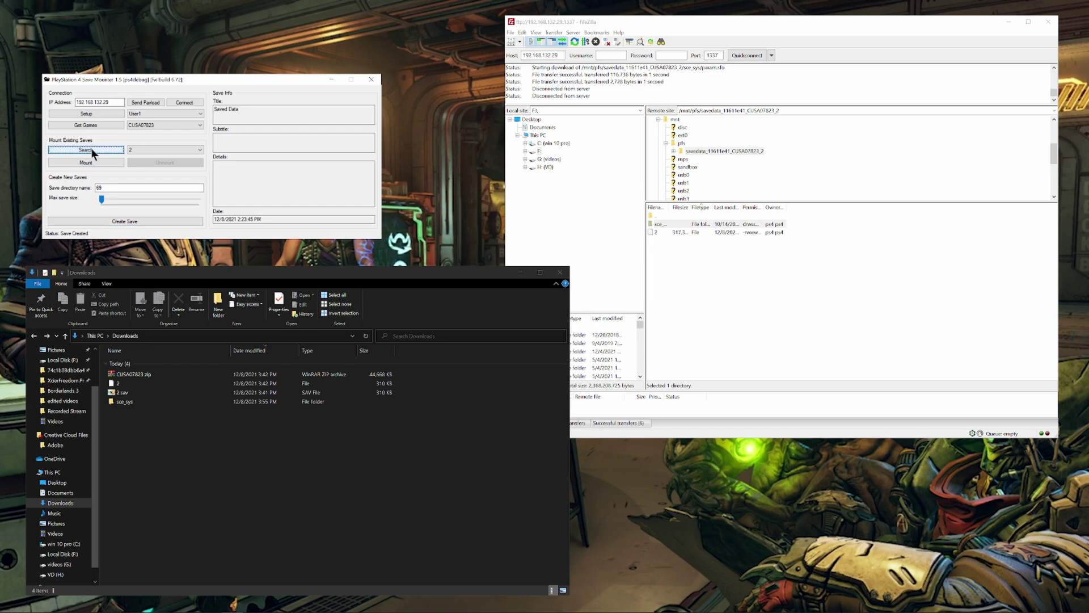
{"action": "left_click", "coordinate": [147, 150]}
{"action": "scroll", "coordinate": [161, 253], "scroll_direction": "down", "scroll_amount": 9}
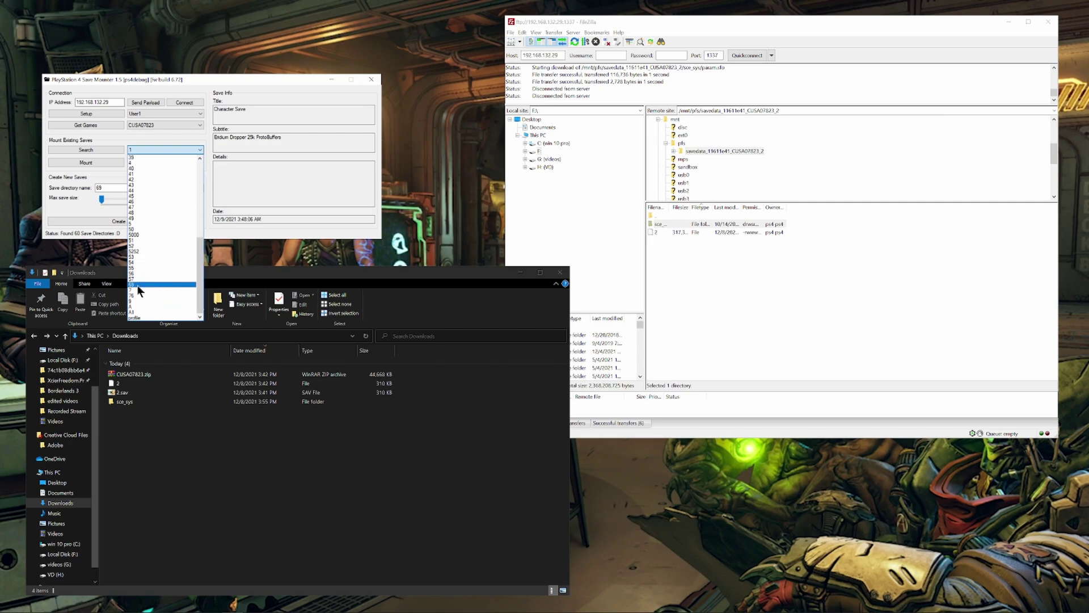
{"action": "left_click", "coordinate": [142, 300]}
{"action": "left_click", "coordinate": [103, 165]}
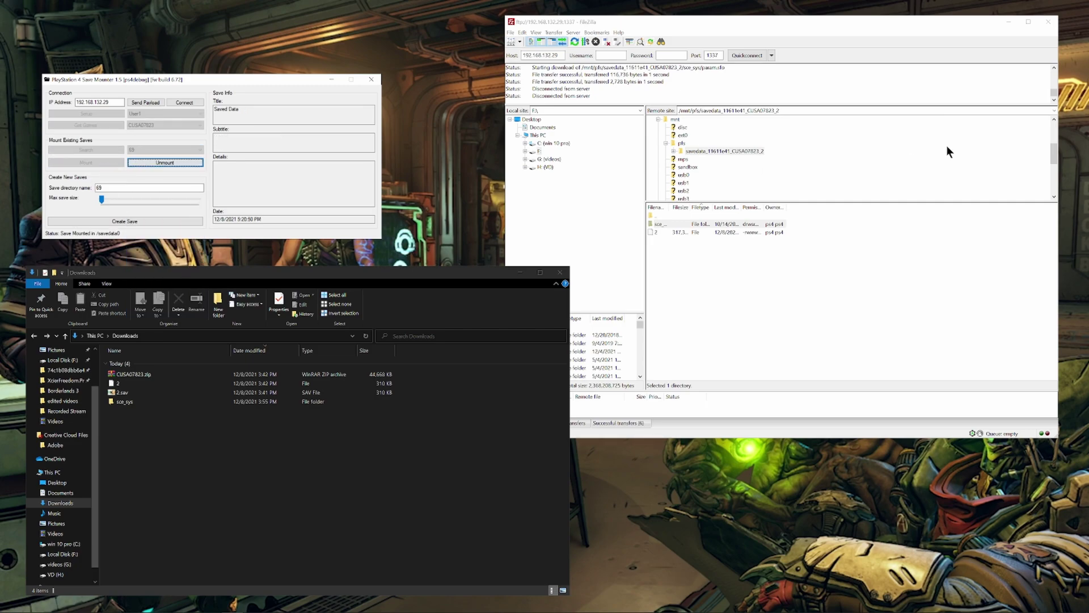
Step: Refresh the console's pfs folder and open savedata_11611e41_CUSA07823_69
{"action": "left_click", "coordinate": [682, 144]}
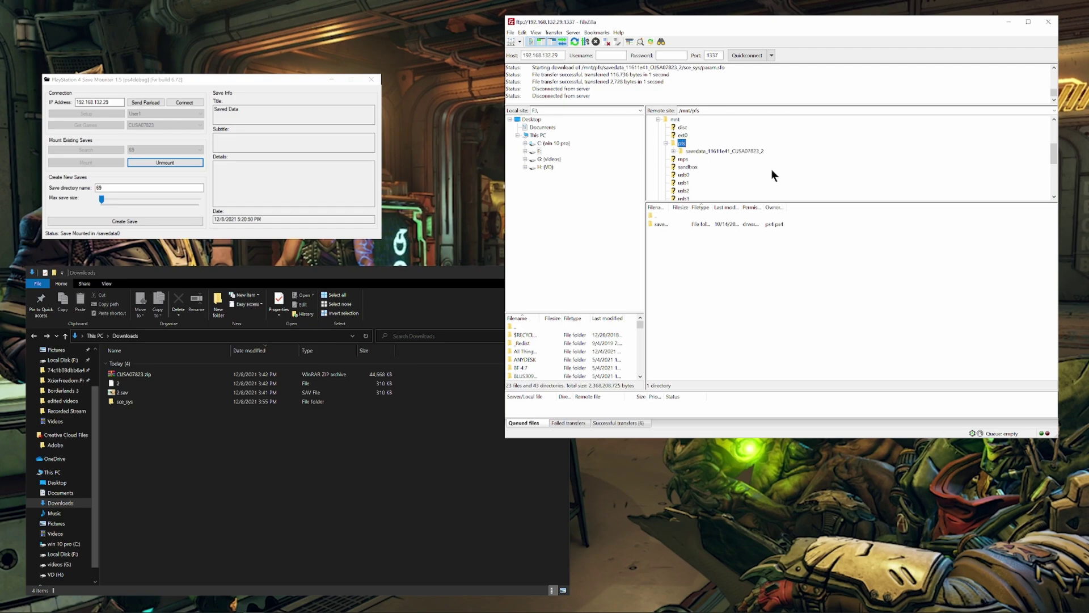
{"action": "key", "text": "F5"}
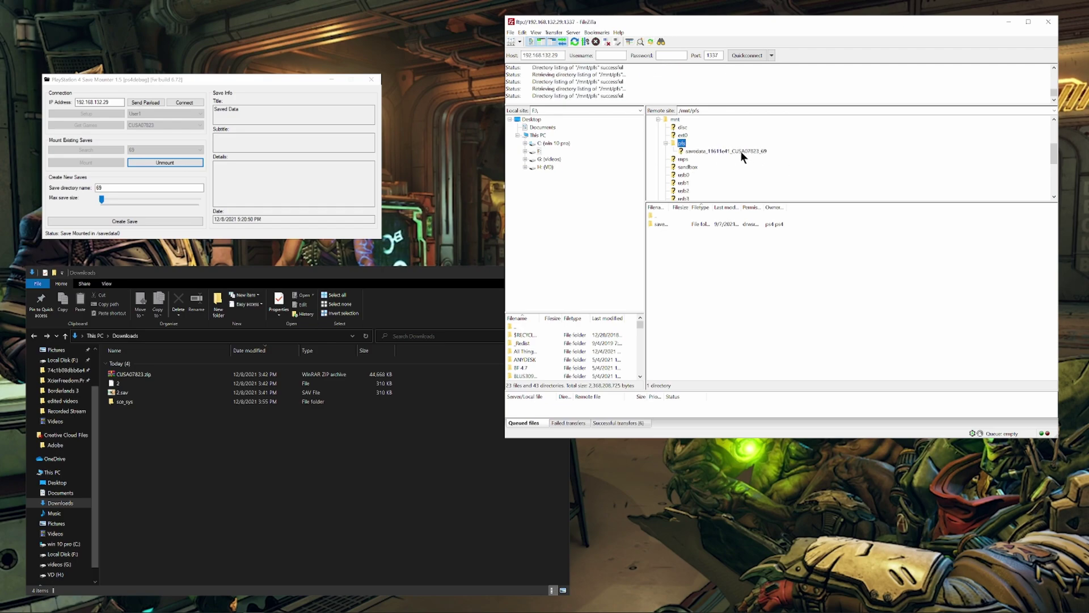
{"action": "left_click", "coordinate": [732, 151]}
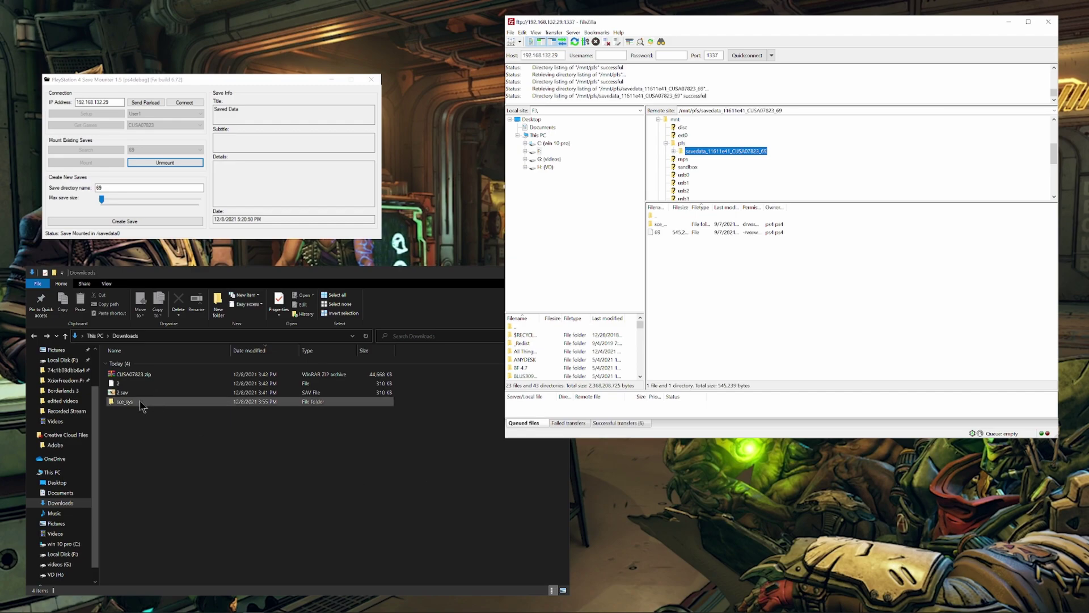
Step: Rename the local save file 2 to 69 and select it together with sce_sys
{"action": "left_click", "coordinate": [152, 382]}
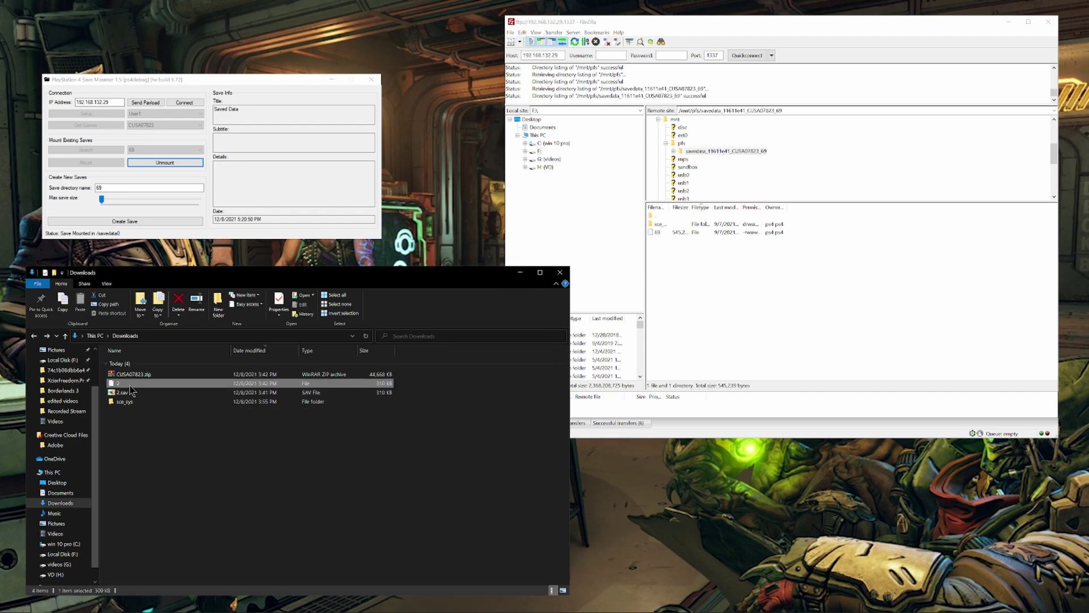
{"action": "type", "text": "69"}
{"action": "key", "text": "Return"}
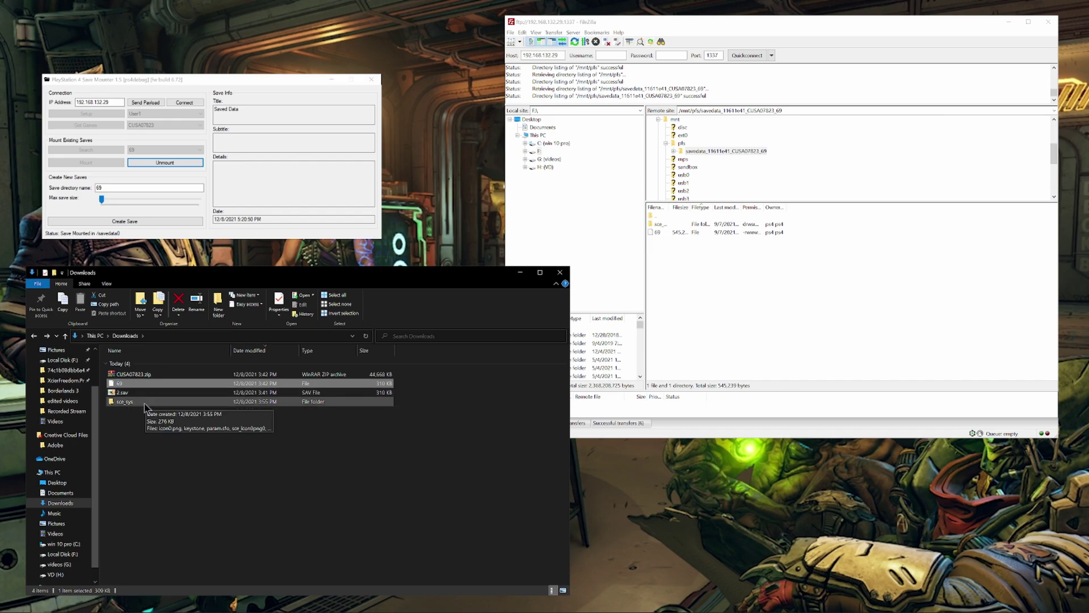
{"action": "left_click", "coordinate": [142, 401], "text": "ctrl"}
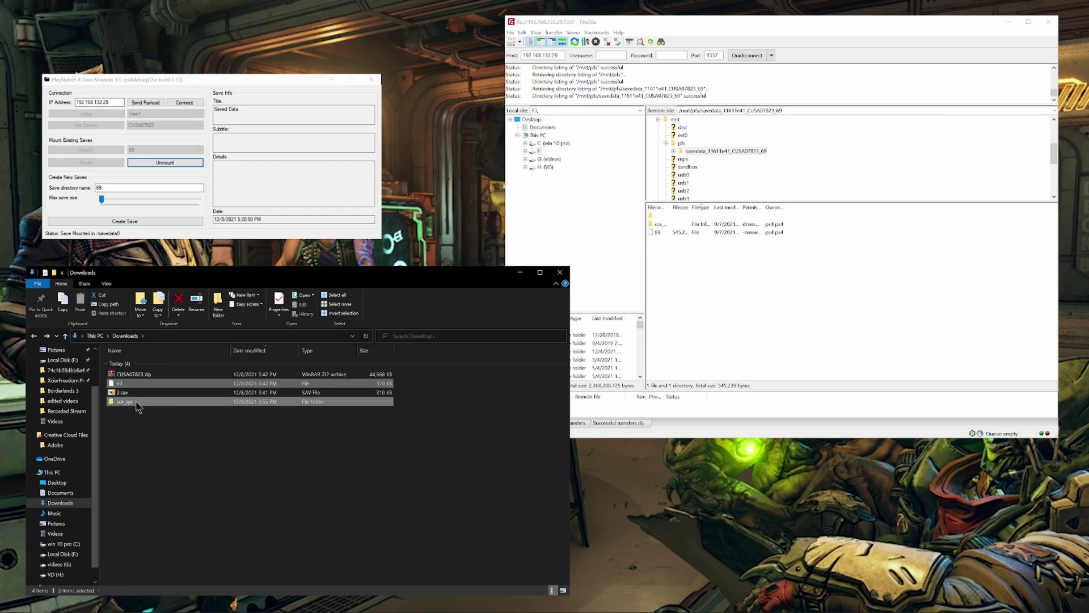
Step: Upload 69 and sce_sys into the slot 69 save, overwriting all existing files, then unmount it
{"action": "left_click_drag", "start_coordinate": [117, 385], "coordinate": [756, 279]}
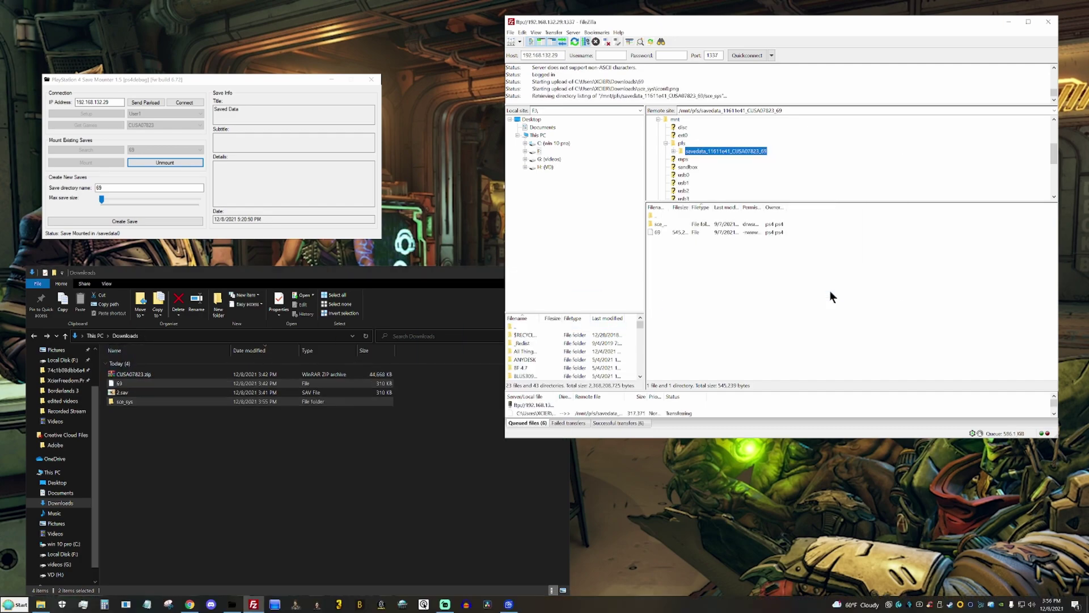
{"action": "left_click", "coordinate": [853, 288]}
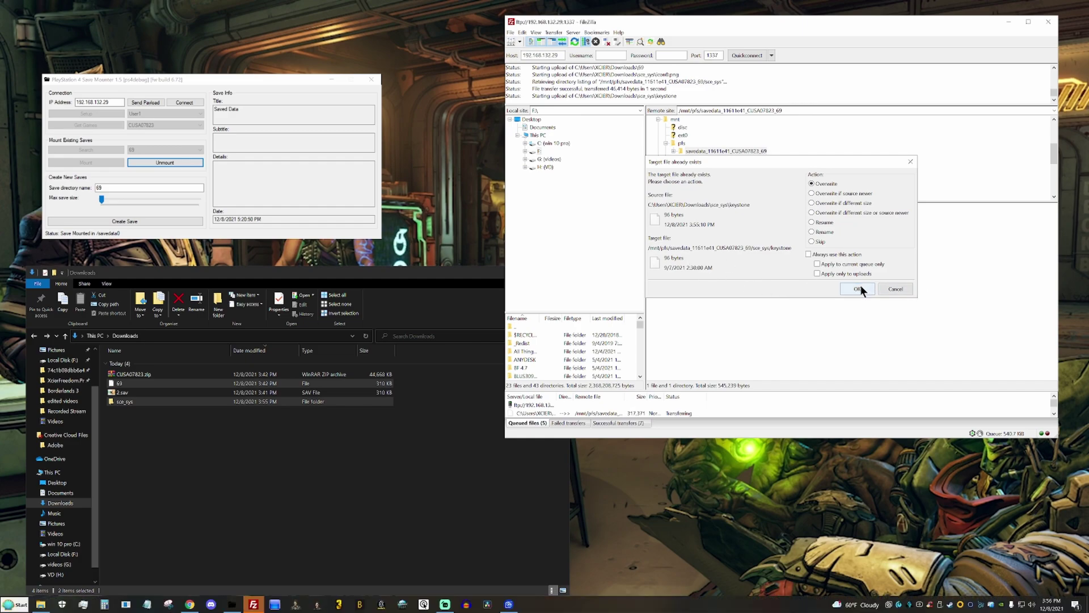
{"action": "left_click", "coordinate": [859, 286]}
{"action": "left_click", "coordinate": [859, 286]}
{"action": "left_click", "coordinate": [859, 287]}
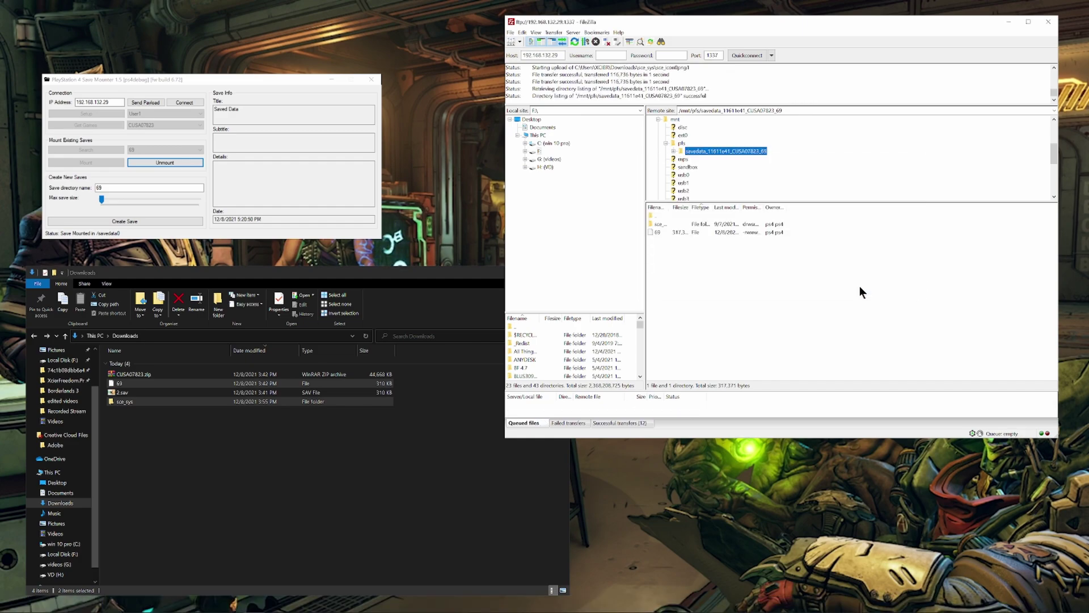
{"action": "left_click", "coordinate": [763, 291]}
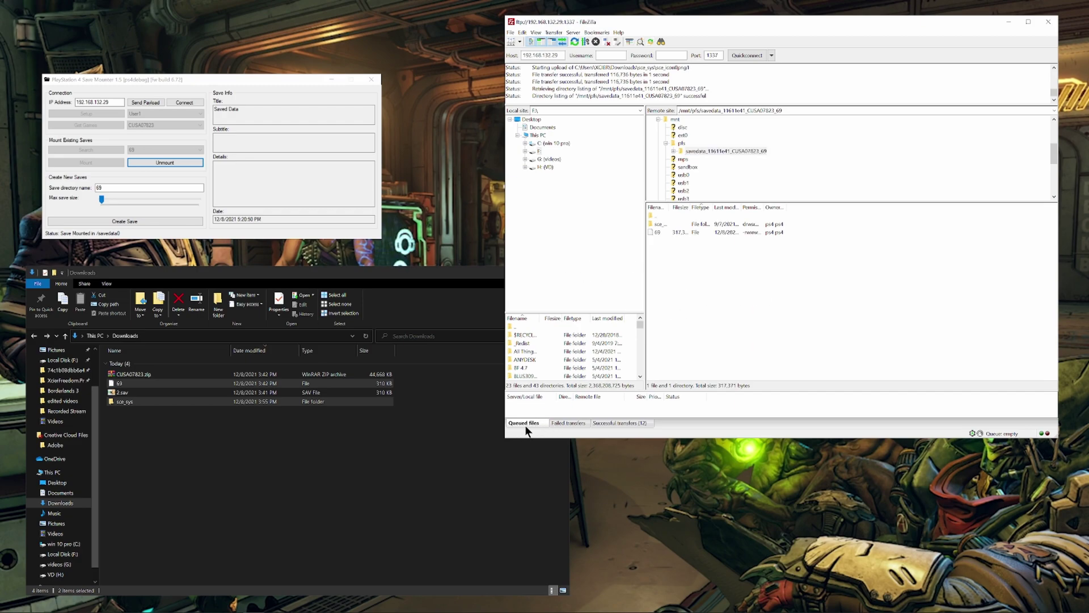
{"action": "left_click", "coordinate": [149, 159]}
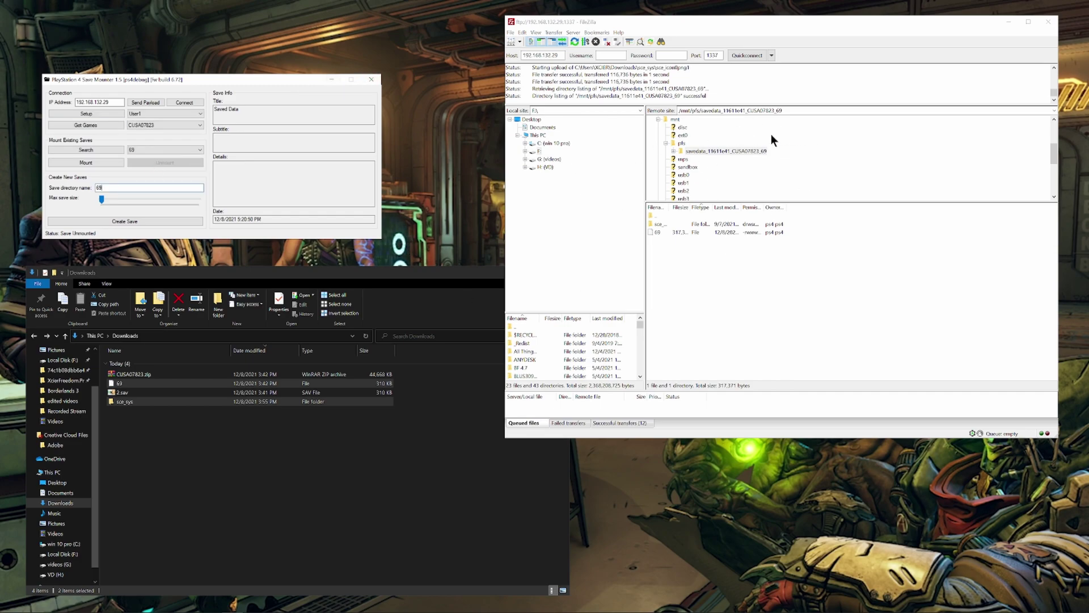
Step: Empty Downloads, re-download sce_sys from the slot 69 save, and open its param.sfo in HxD
{"action": "key", "text": "ctrl+a"}
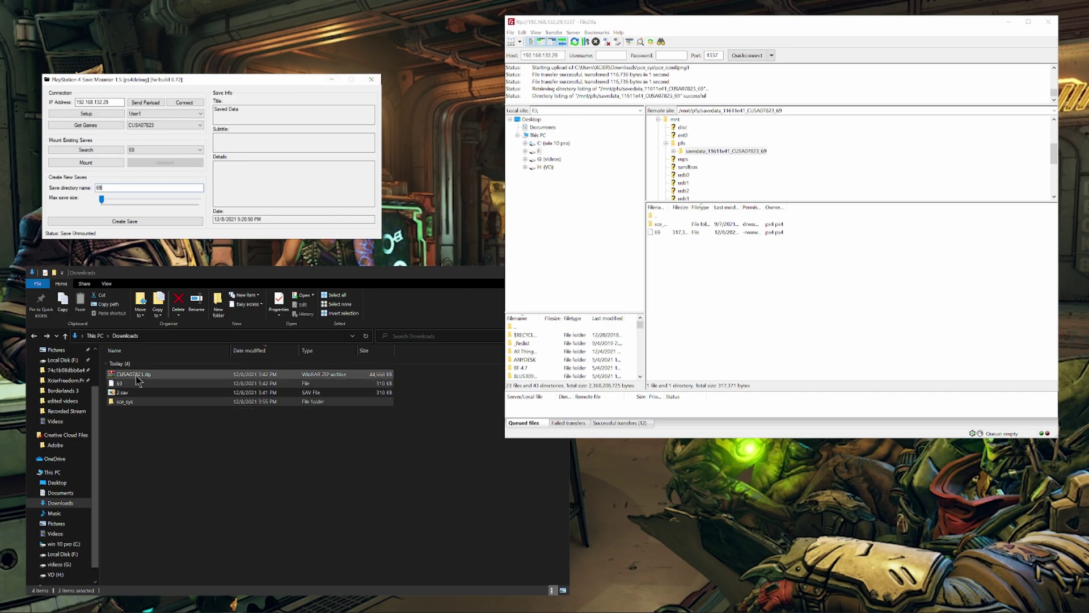
{"action": "key", "text": "Delete"}
{"action": "left_click_drag", "start_coordinate": [668, 226], "coordinate": [278, 420]}
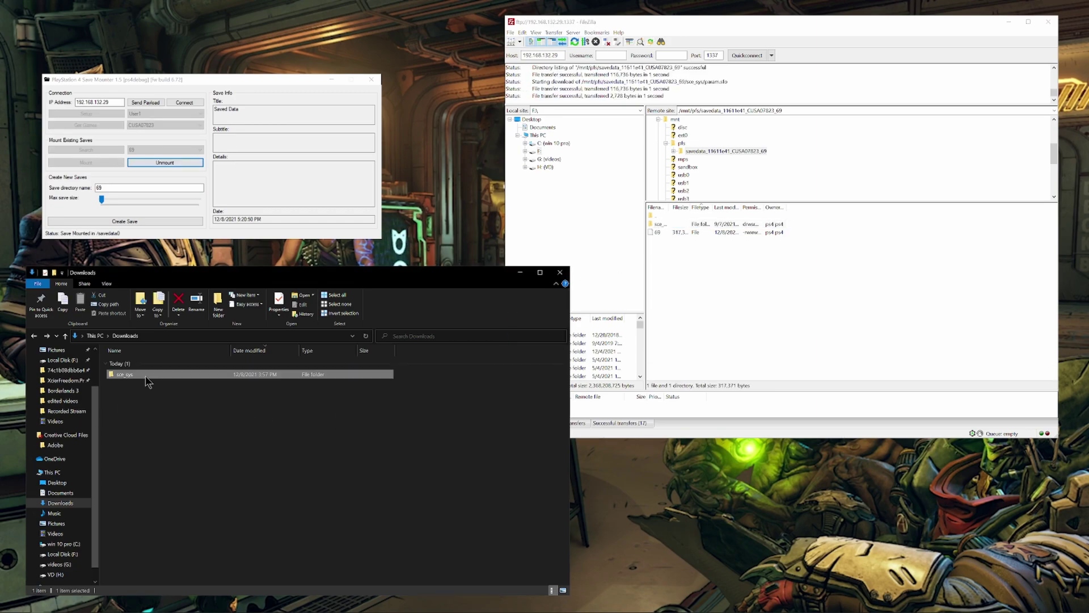
{"action": "double_click", "coordinate": [145, 376]}
{"action": "double_click", "coordinate": [137, 381]}
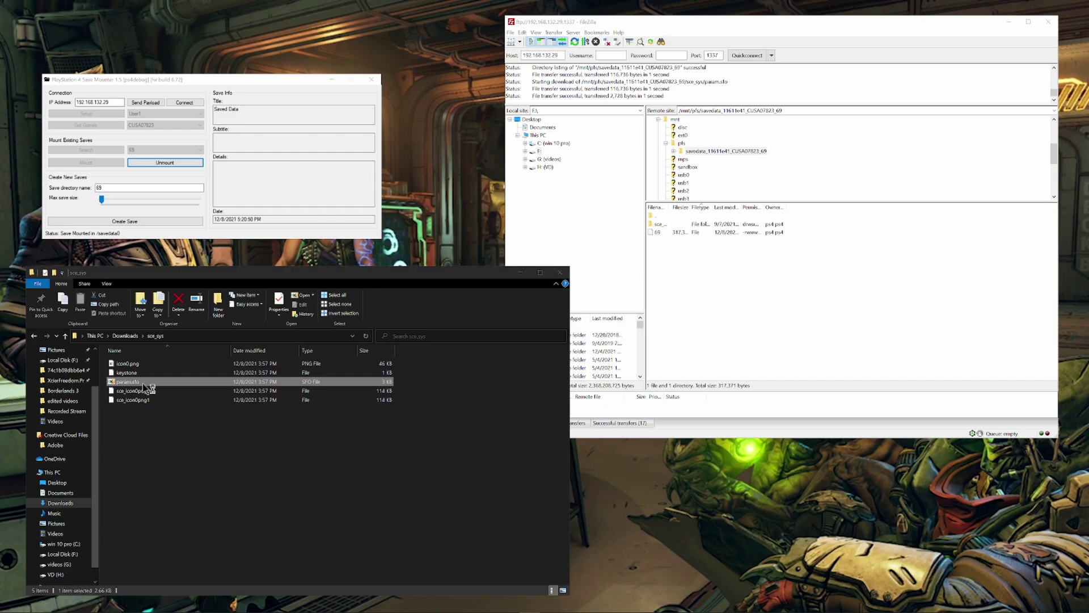
Step: Overwrite the slot byte at 9F9 in param.sfo, 39 '9', with a period (2E), then verify it
{"action": "scroll", "coordinate": [284, 294], "scroll_direction": "down", "scroll_amount": 20}
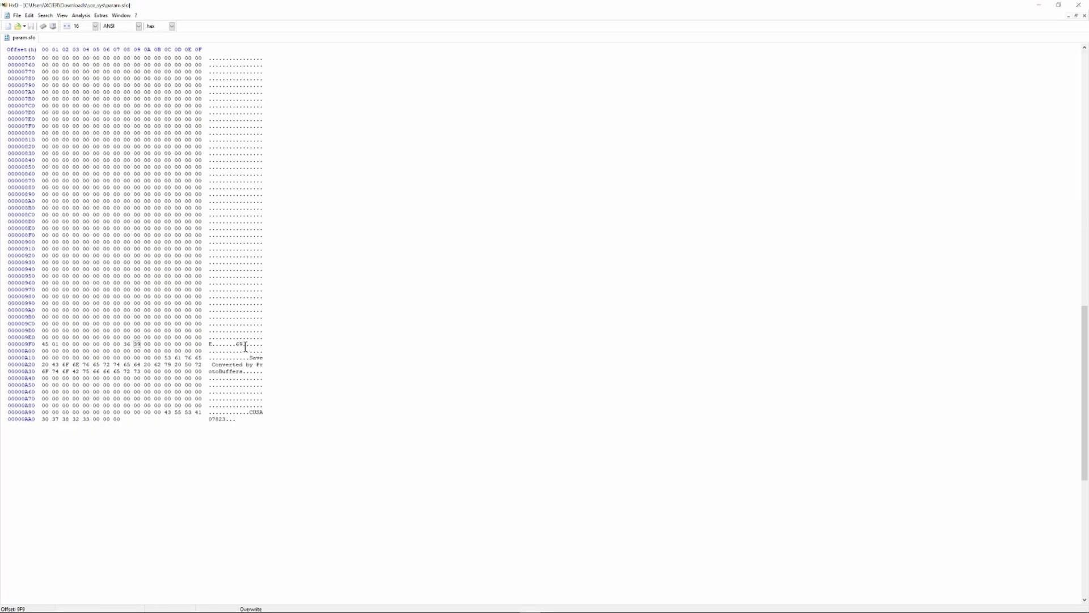
{"action": "left_click", "coordinate": [244, 343]}
{"action": "left_click", "coordinate": [240, 343]}
{"action": "type", "text": "."}
{"action": "left_click_drag", "start_coordinate": [134, 343], "coordinate": [143, 344]}
{"action": "left_click", "coordinate": [133, 344]}
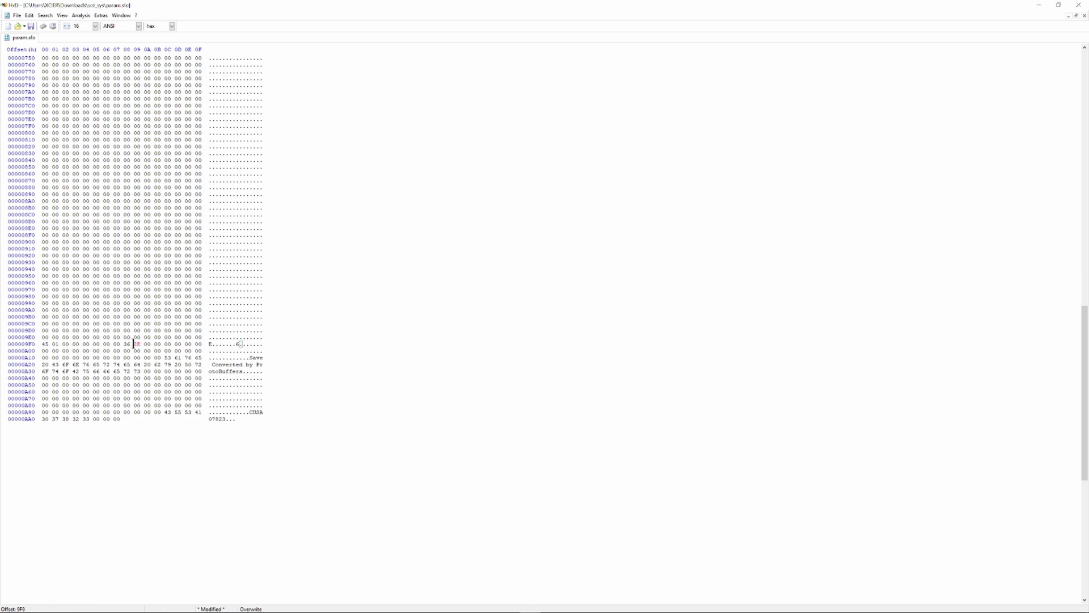